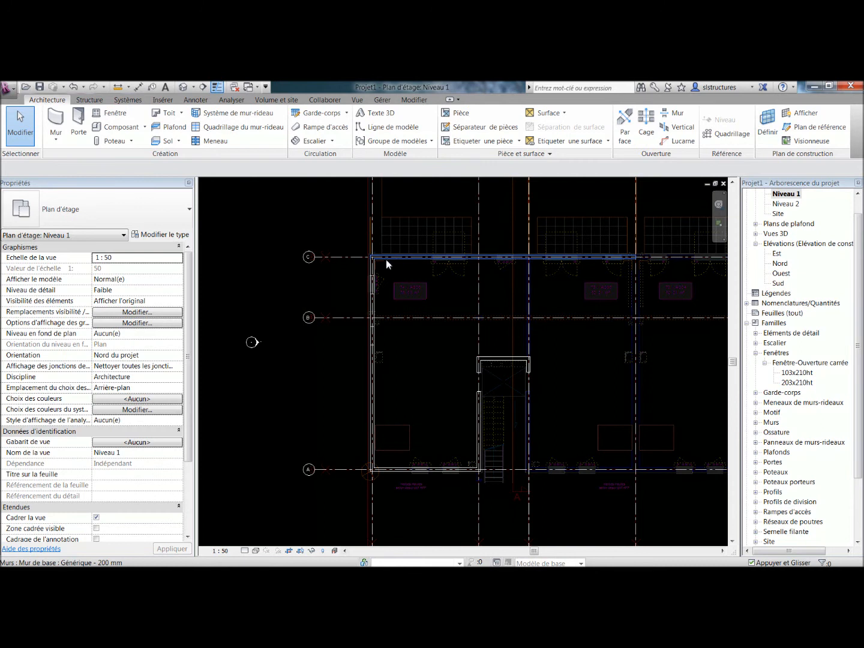
Select the exterior wall along grid line C and browse the wall types available for it.
scroll(384, 259, "up", 5)
left_click(384, 264)
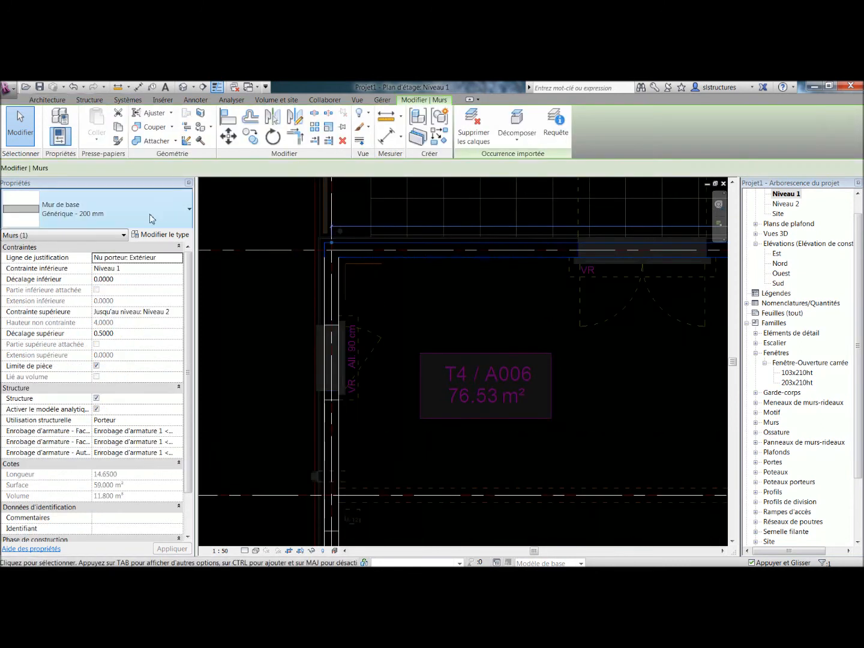
left_click(108, 215)
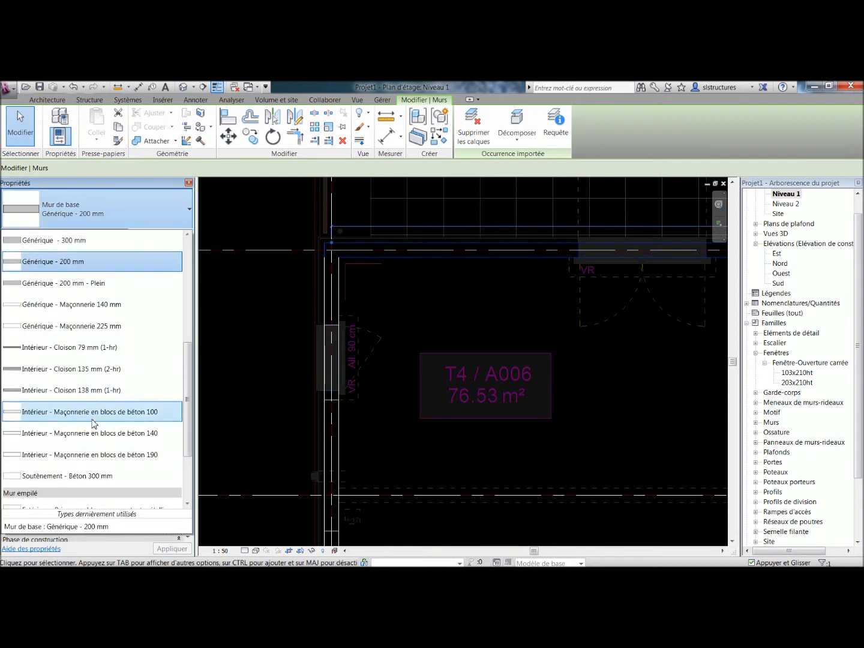
left_click_drag(188, 360, 200, 249)
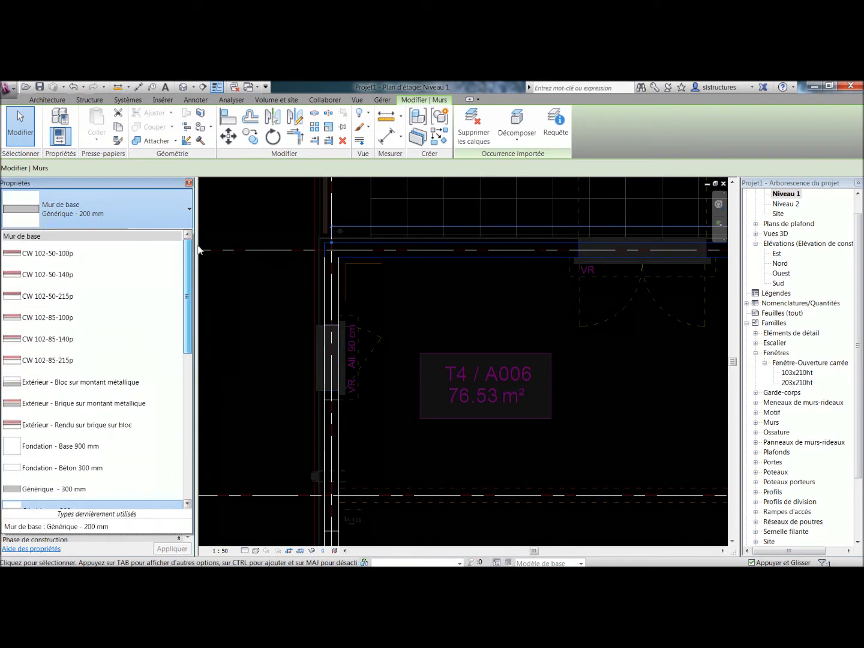
scroll(70, 238, "down", 8)
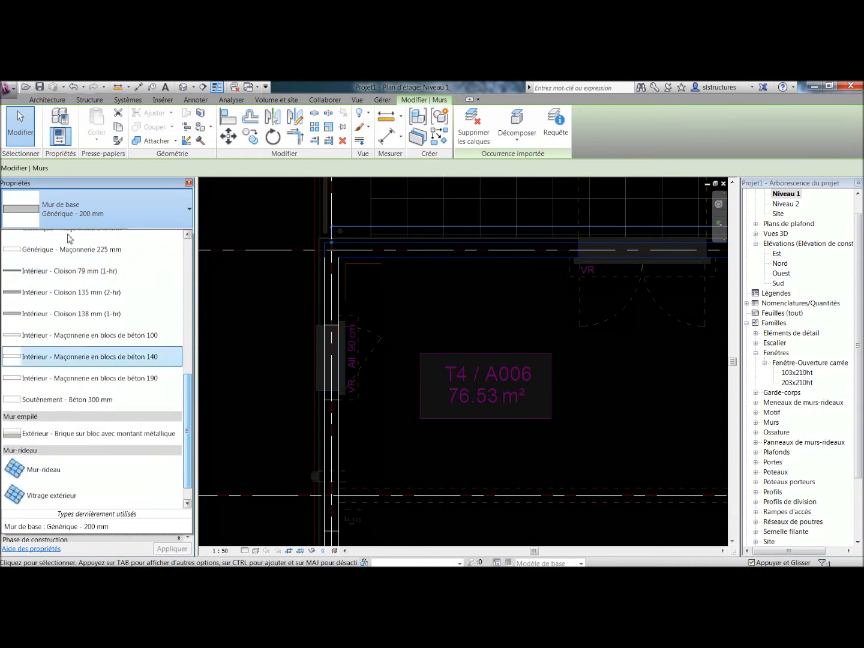
scroll(70, 238, "up", 1)
left_click_drag(190, 387, 146, 243)
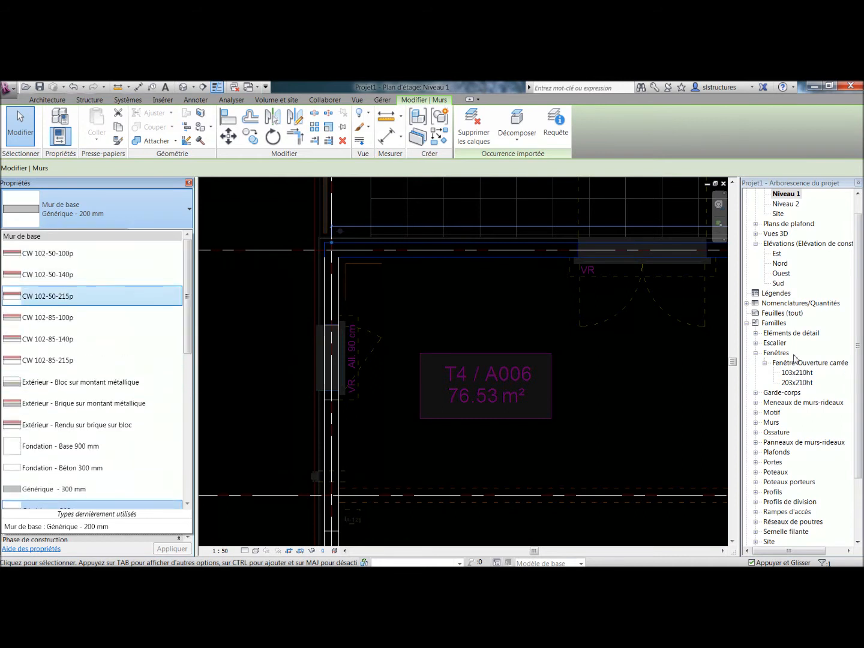
Examine the Mur de base types under the Murs family in the project browser, leaving the Fenêtres and Mur de base branches collapsed.
left_click(757, 355)
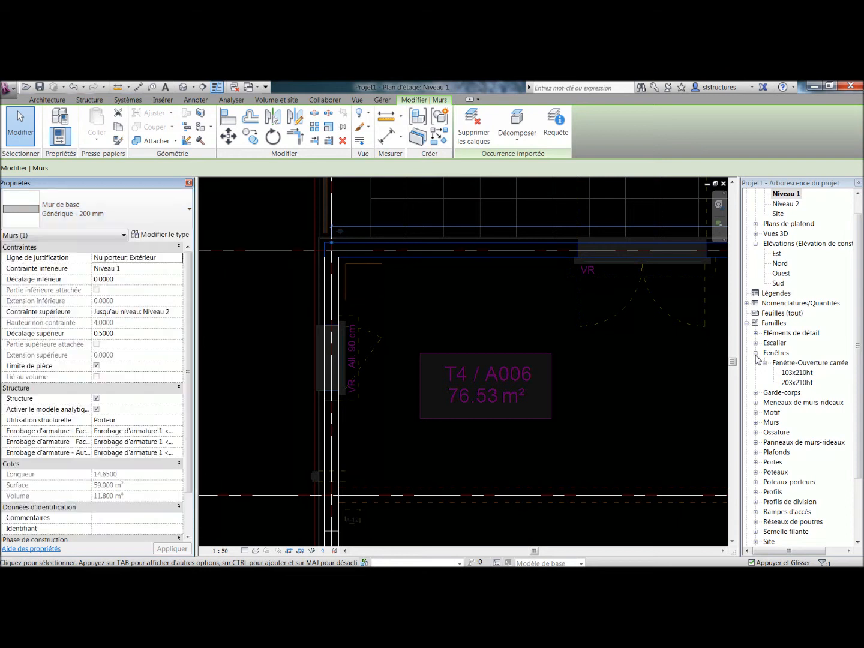
left_click(757, 355)
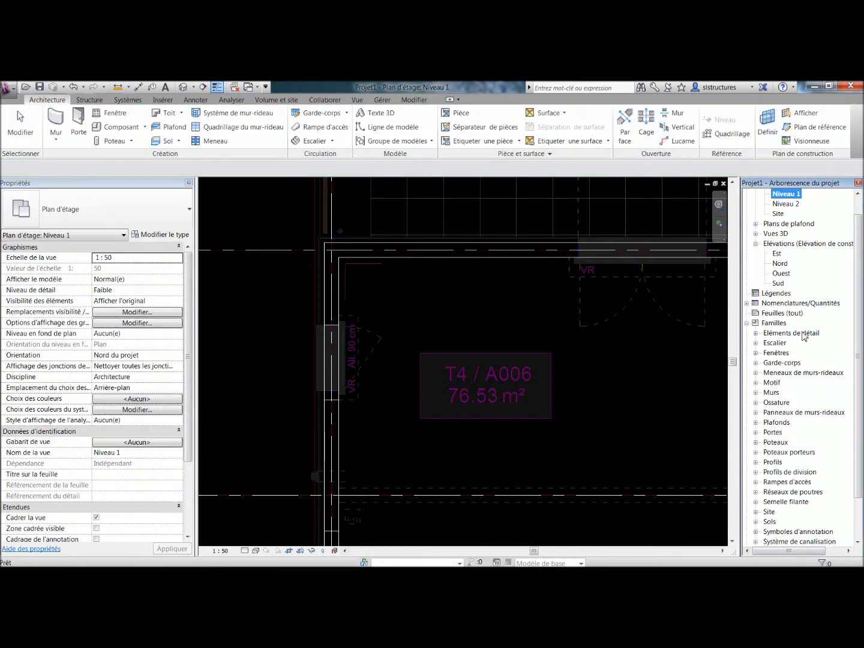
left_click(756, 392)
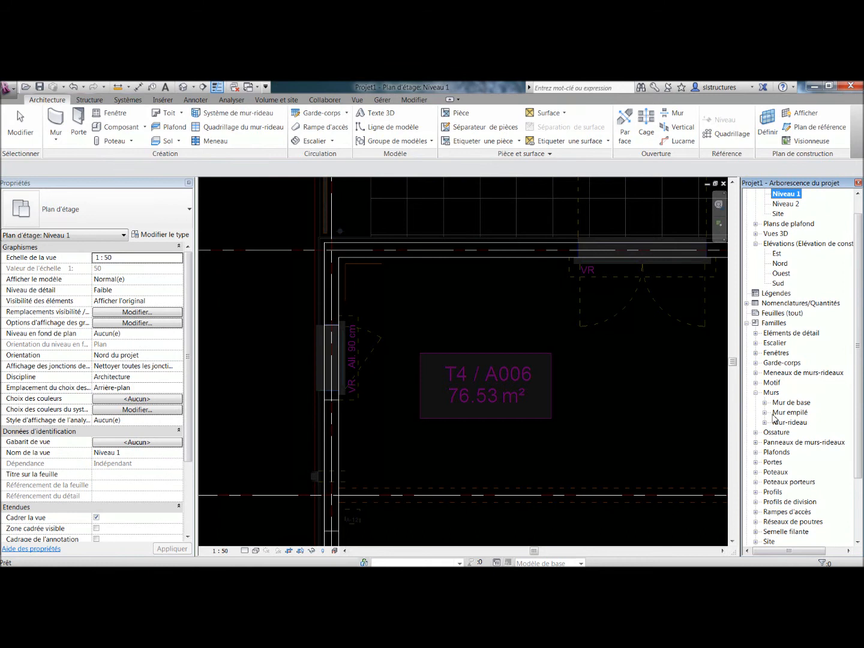
left_click(764, 403)
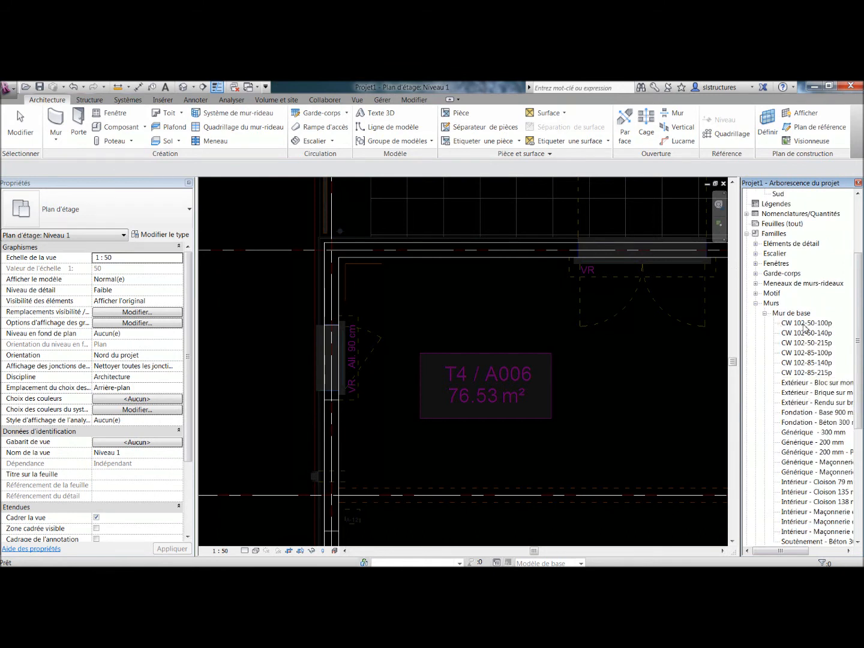
left_click(765, 313)
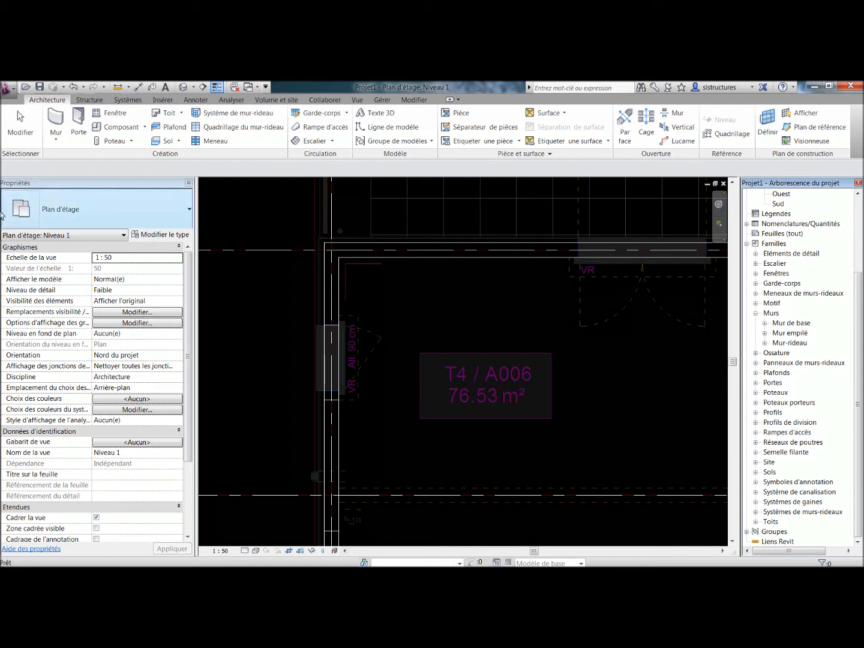
Start a structural wall, look through its full list of basic, stacked and curtain wall types, and exit without placing anything.
left_click(140, 221)
left_click(153, 210)
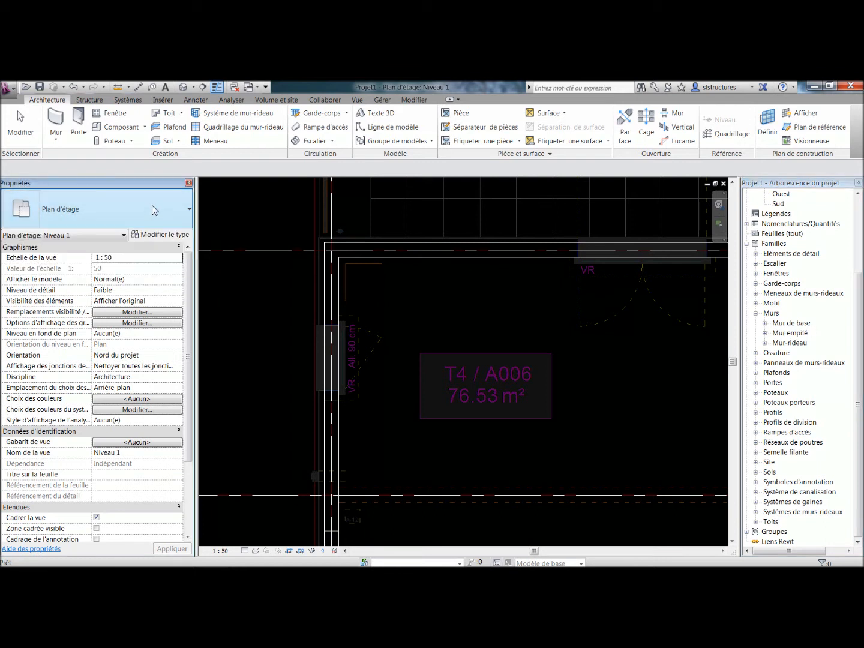
left_click(90, 99)
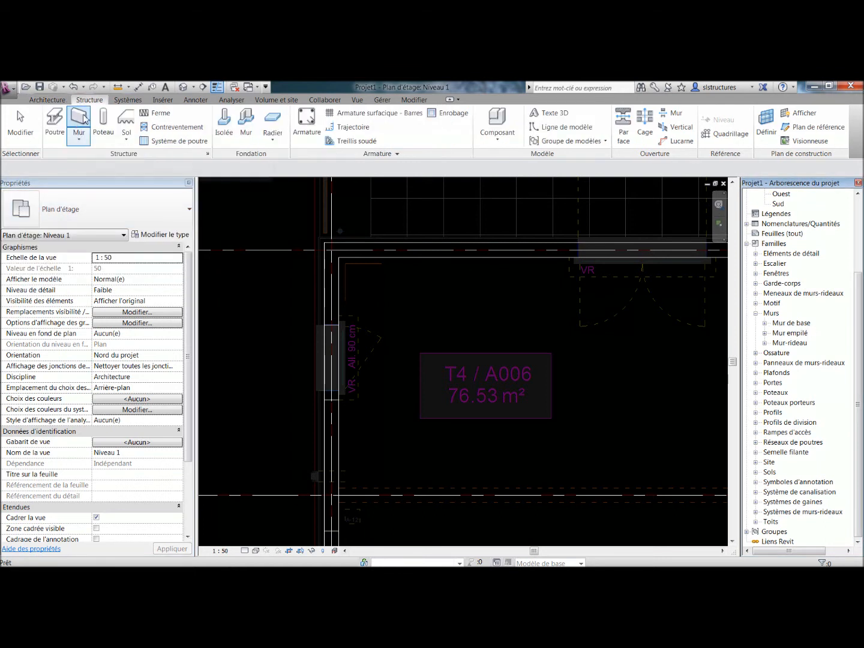
left_click(84, 120)
left_click(117, 219)
scroll(156, 298, "up", 2)
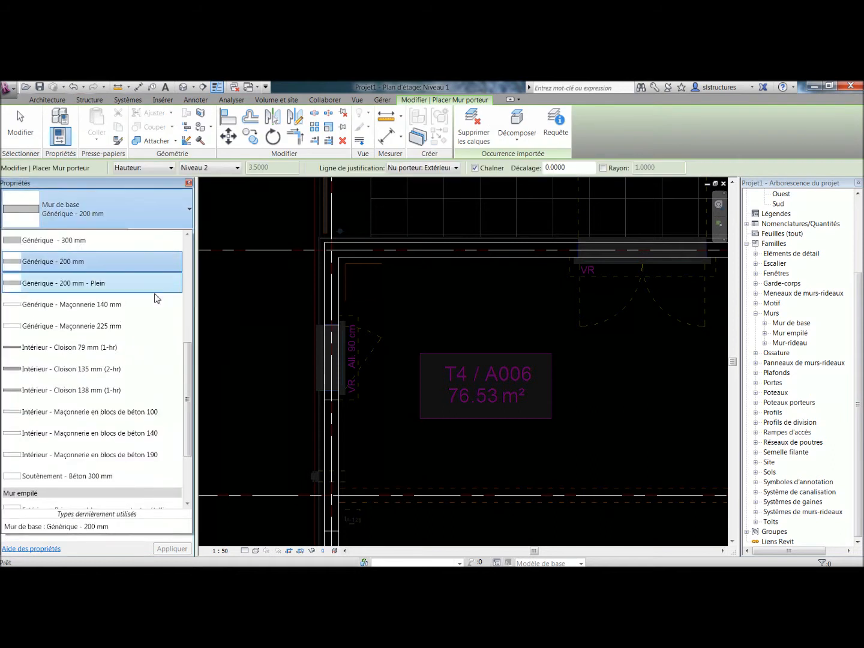
scroll(188, 387, "up", 4)
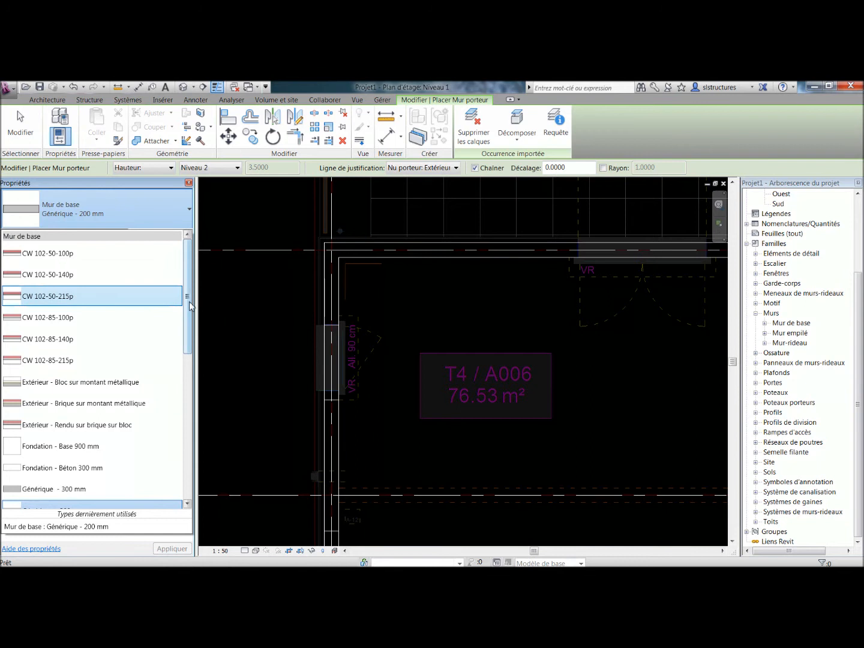
left_click_drag(189, 302, 196, 457)
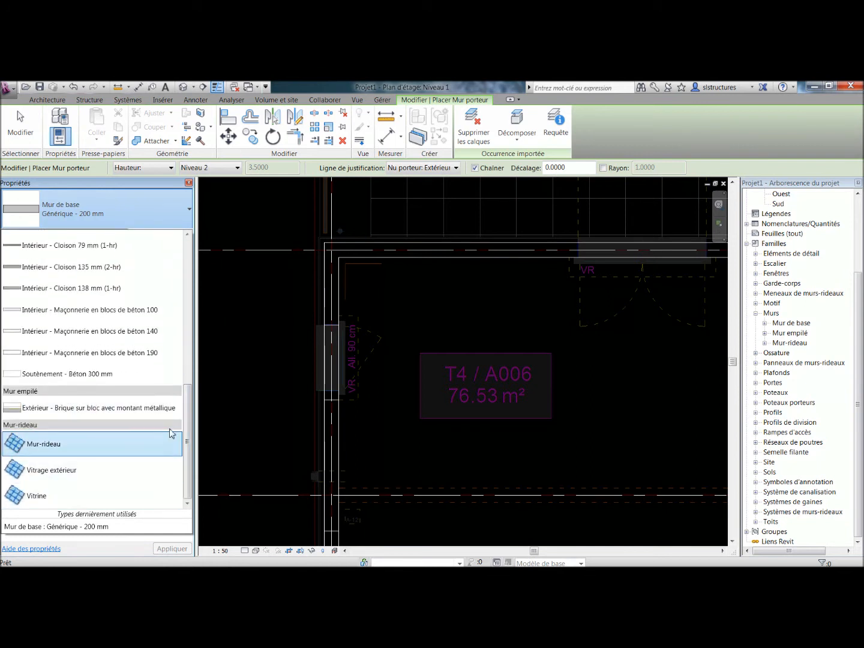
left_click_drag(188, 434, 202, 276)
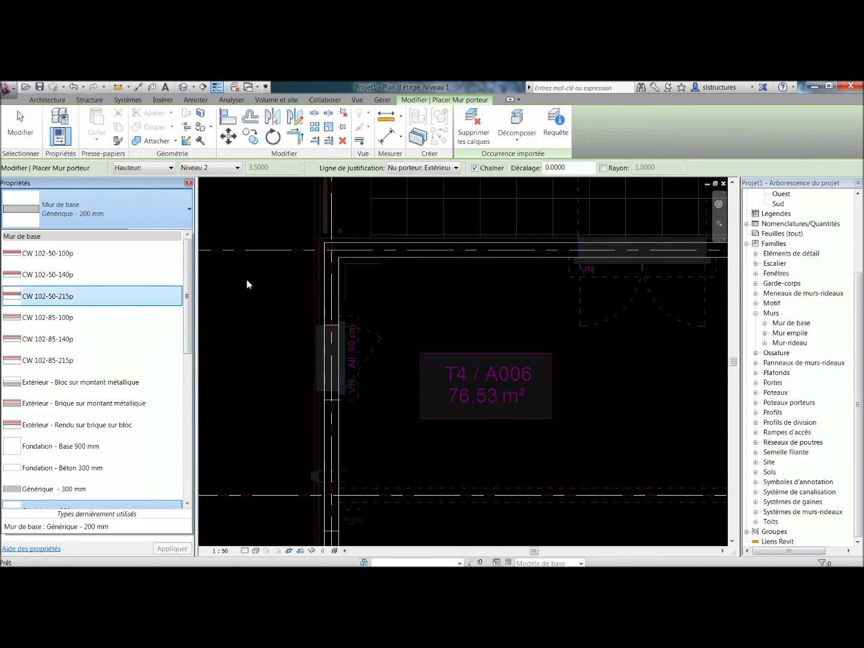
key("Escape")
key("Escape")
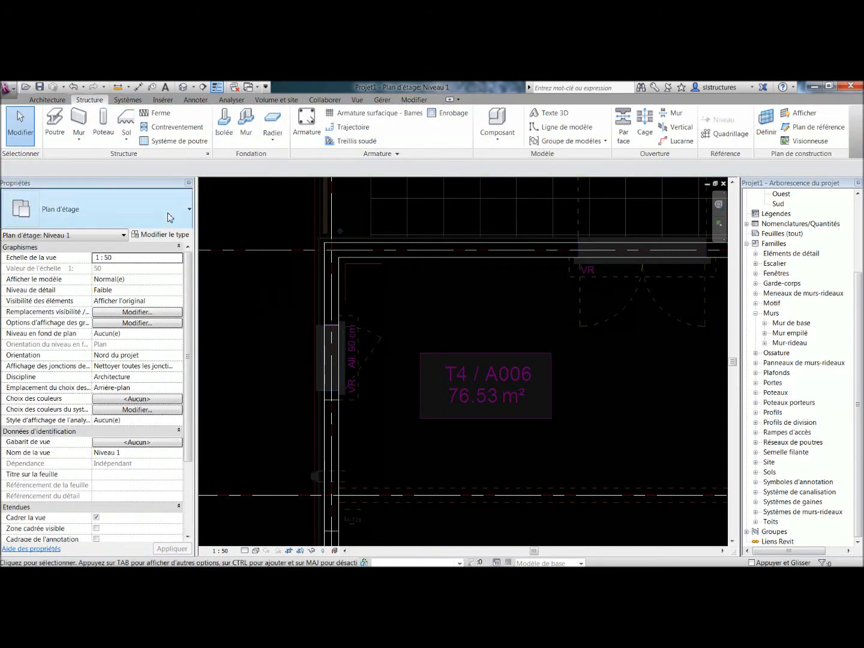
Review the type choices for the existing wall along grid line C again and deselect it.
left_click(358, 244)
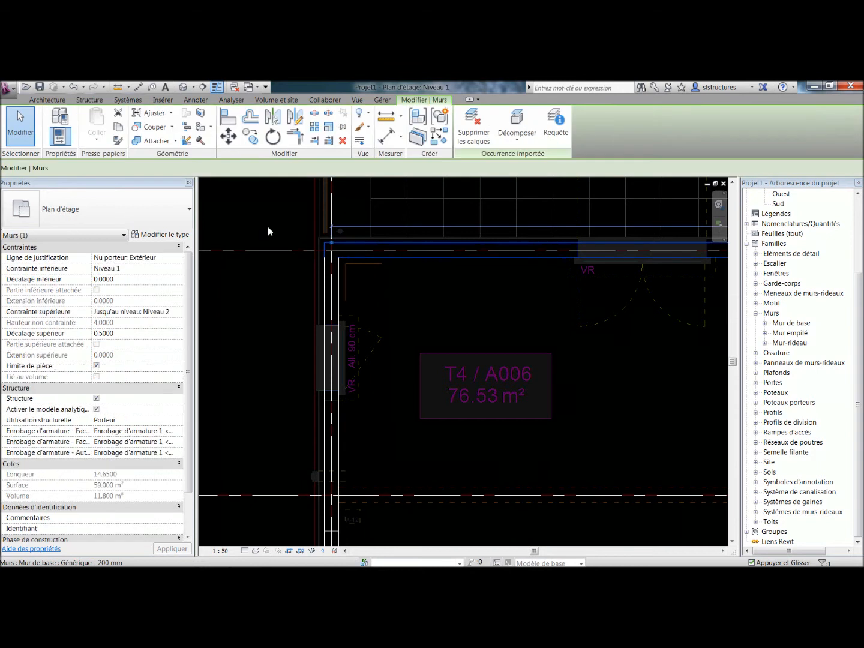
left_click(170, 221)
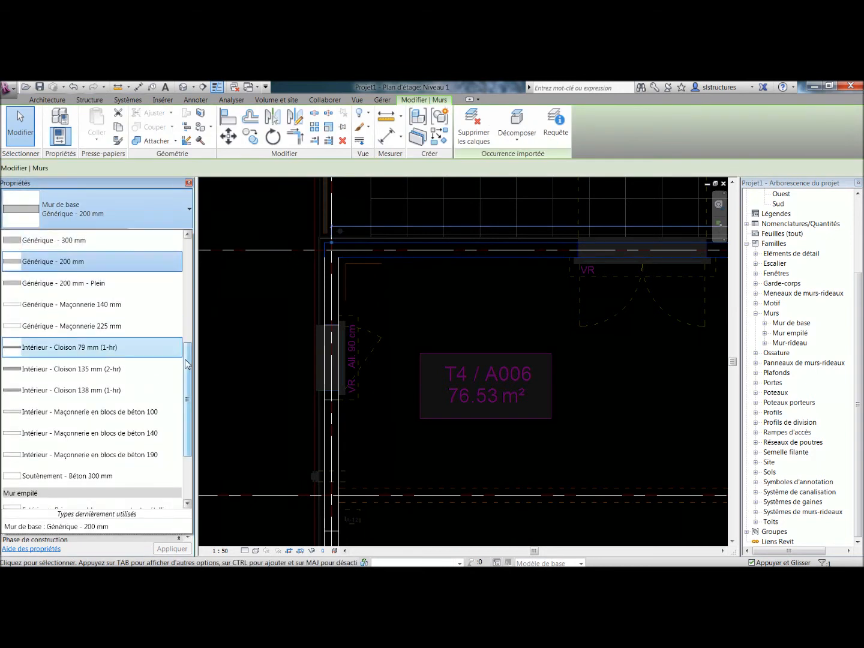
left_click_drag(188, 367, 195, 296)
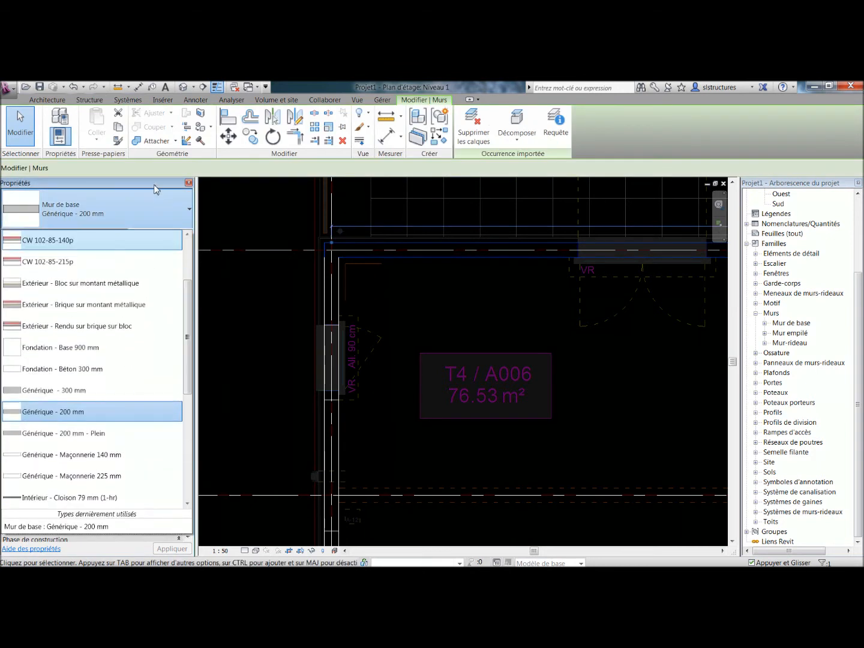
left_click(153, 185)
left_click(413, 314)
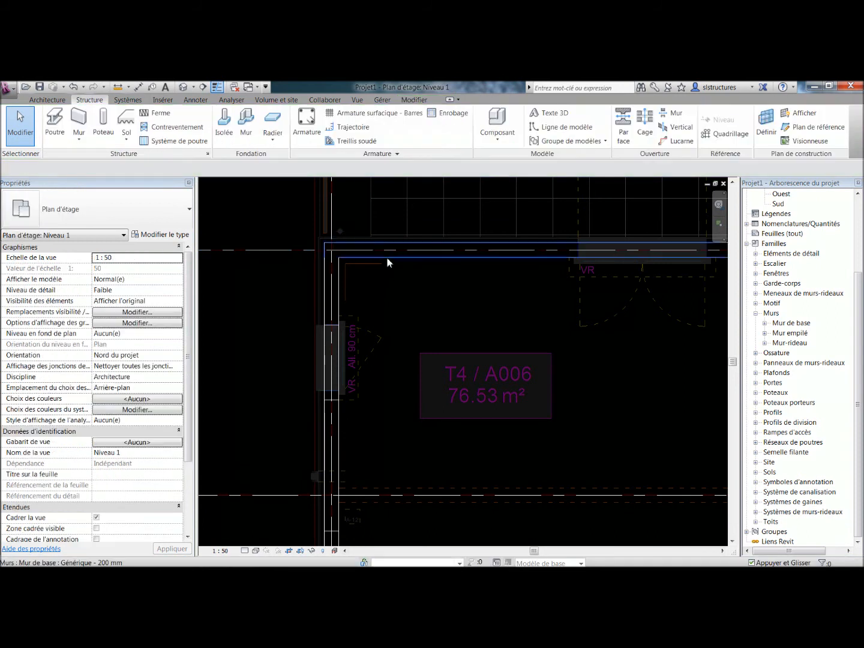
Duplicate the Générique - 200 mm type of the wall along grid line C as "béton 25cm".
left_click(386, 257)
left_click(161, 234)
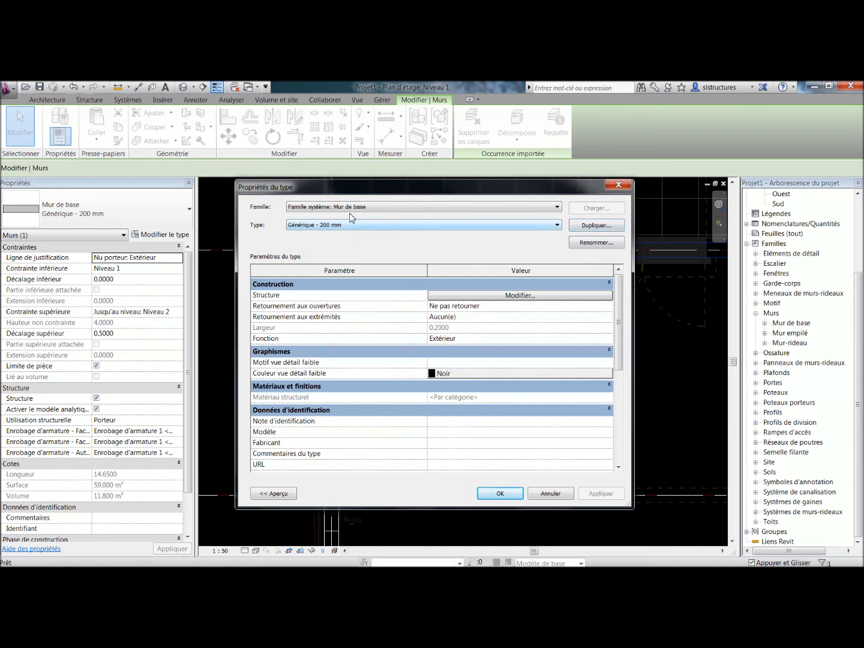
left_click(584, 228)
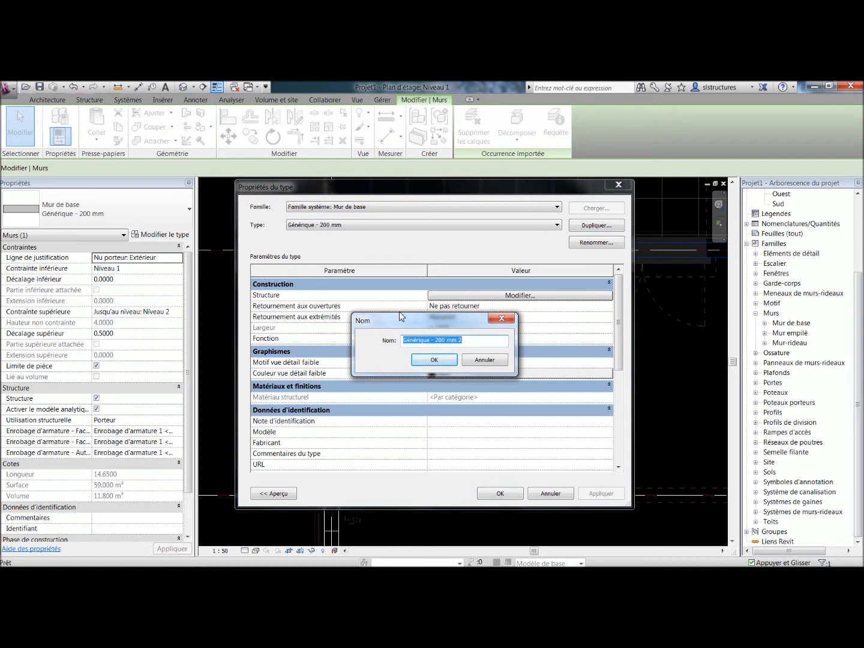
type("Mur")
key("BackSpace")
key("BackSpace")
key("BackSpace")
key("BackSpace")
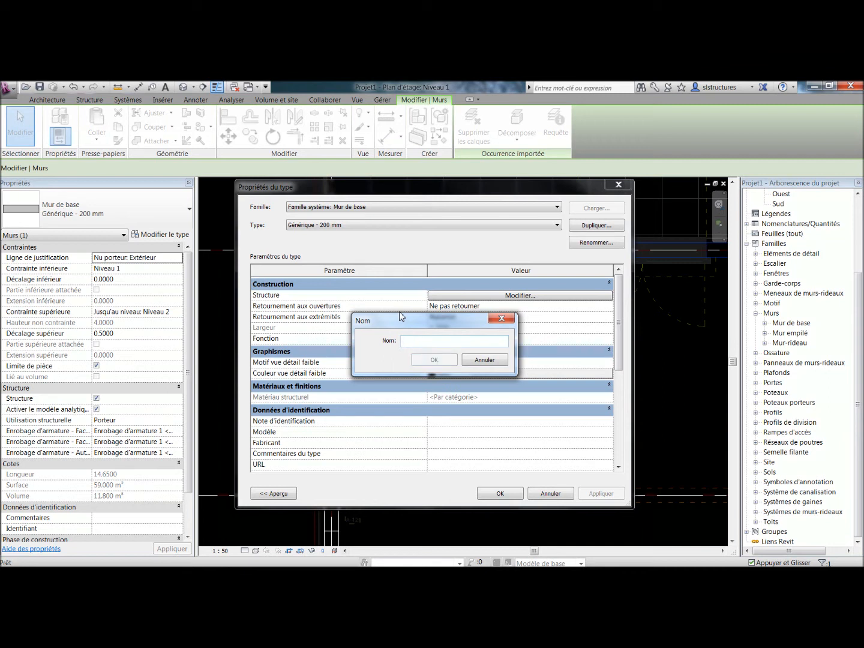
type("béton ")
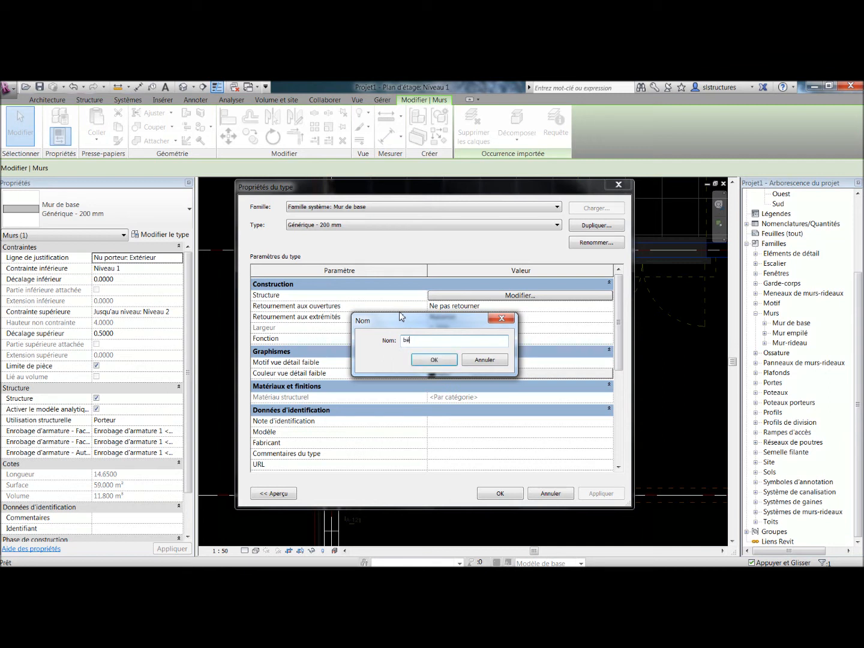
type("25cm")
left_click(434, 359)
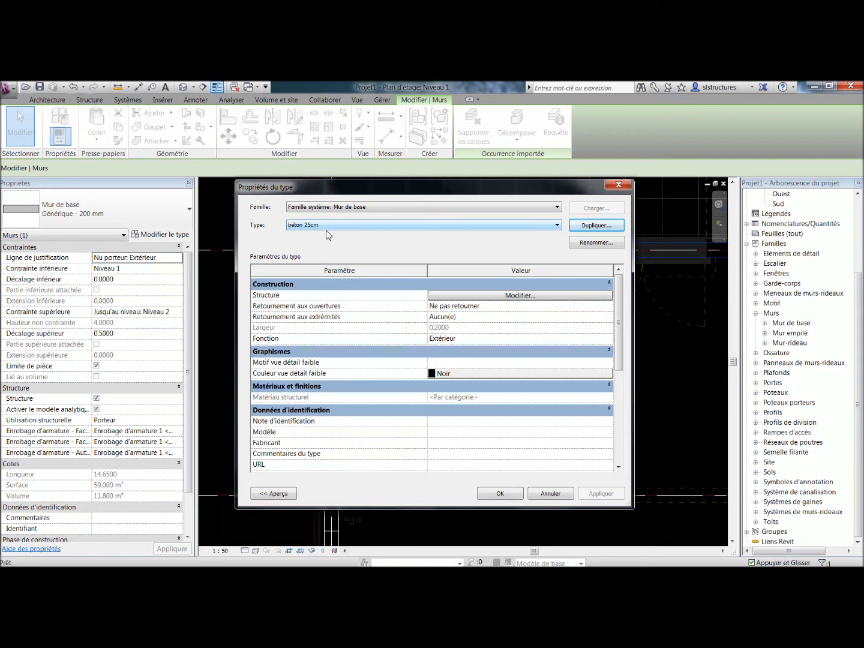
Open the layer structure of the béton 25cm type and examine the function options and full function names of its layers.
left_click(517, 295)
left_click_drag(440, 189, 451, 185)
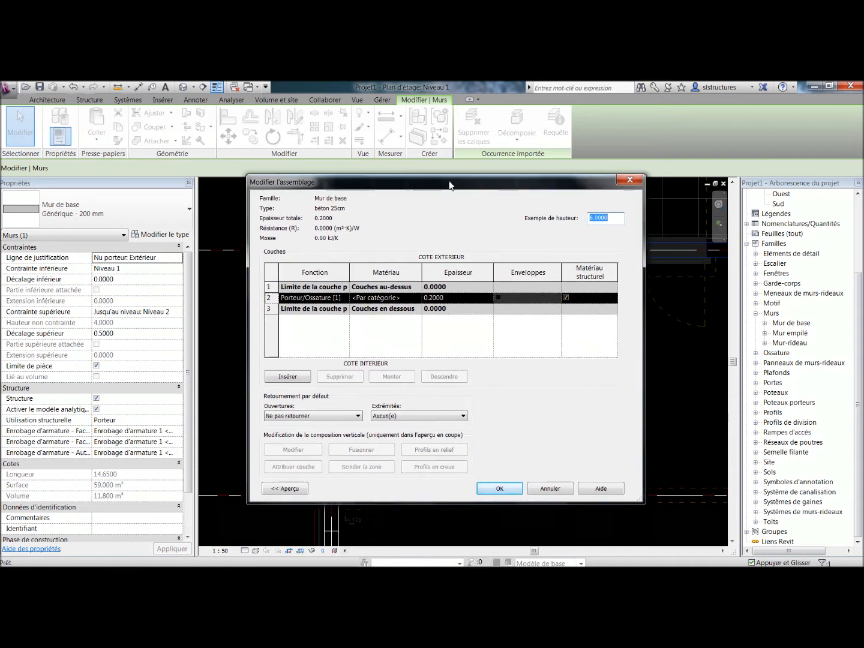
left_click(327, 299)
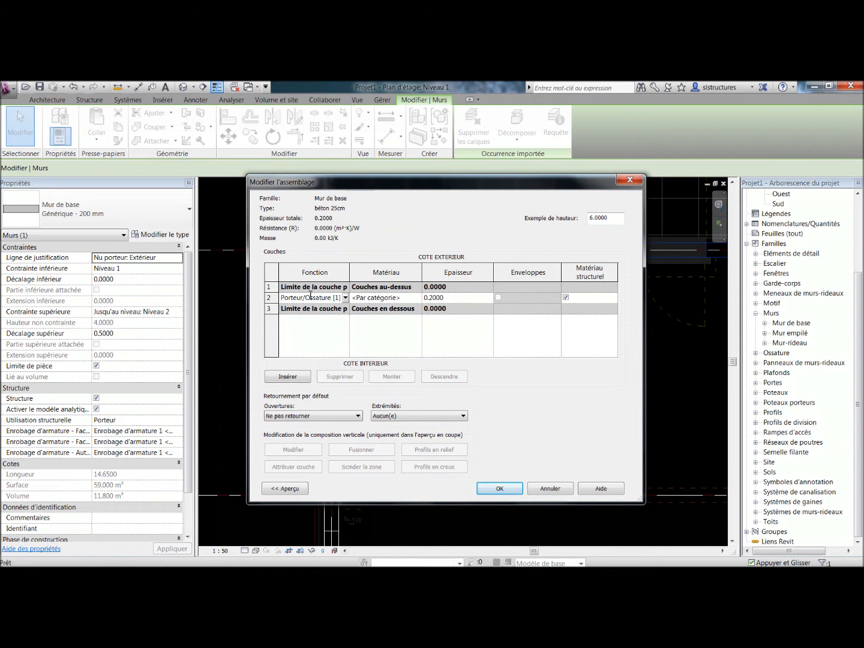
left_click(346, 299)
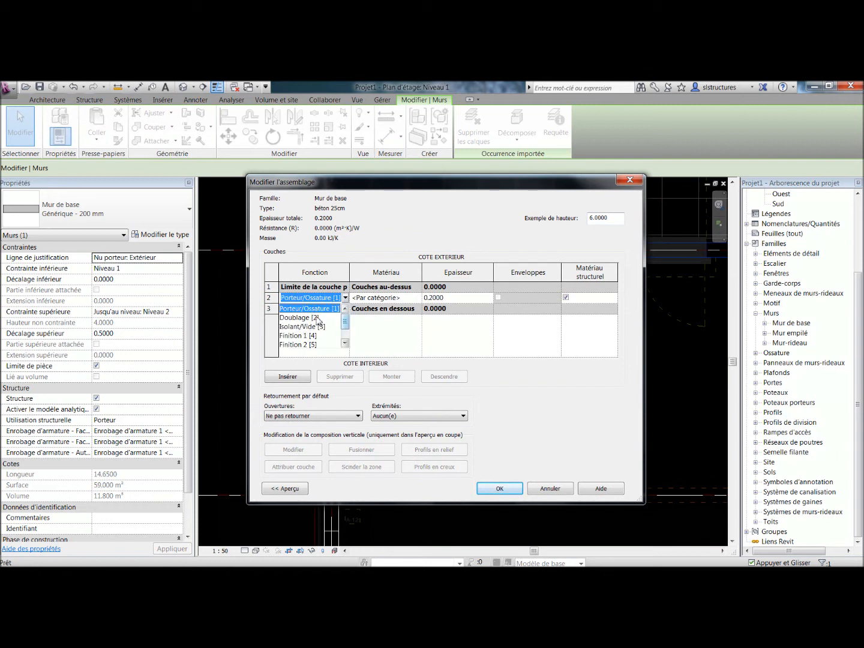
mouse_move(345, 323)
left_mouse_down()
mouse_move(347, 334)
mouse_move(346, 319)
left_mouse_up()
left_click(379, 339)
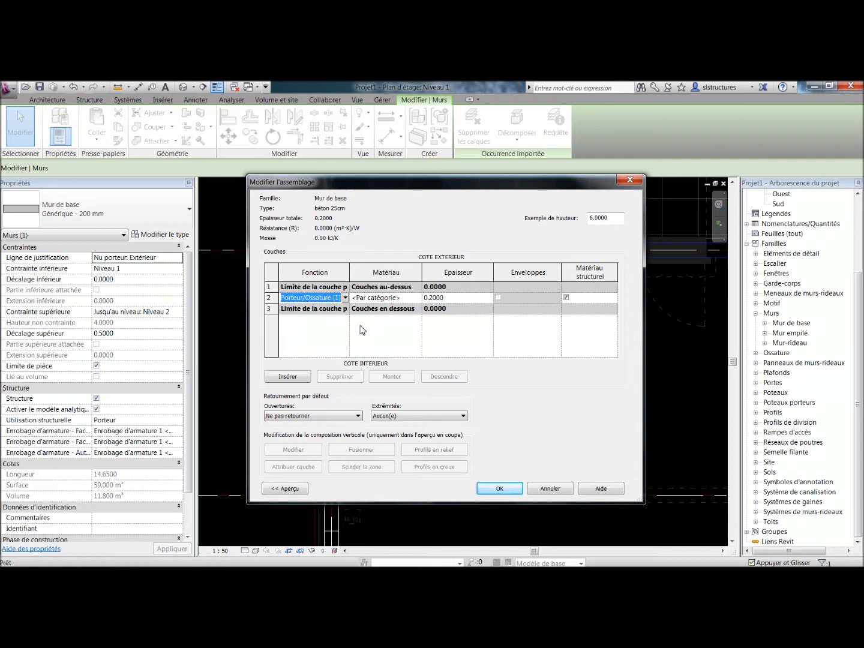
double_click(350, 271)
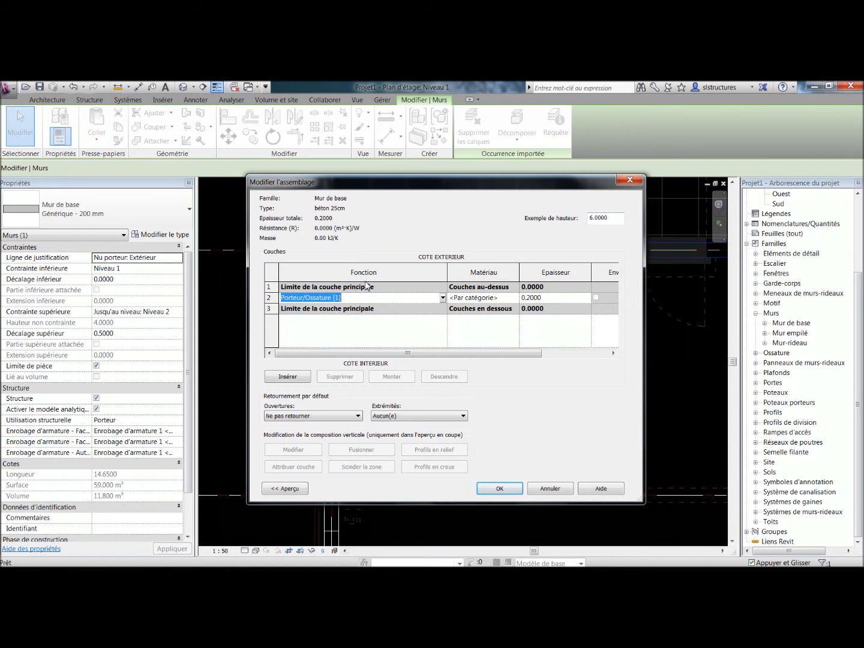
left_click_drag(447, 272, 356, 278)
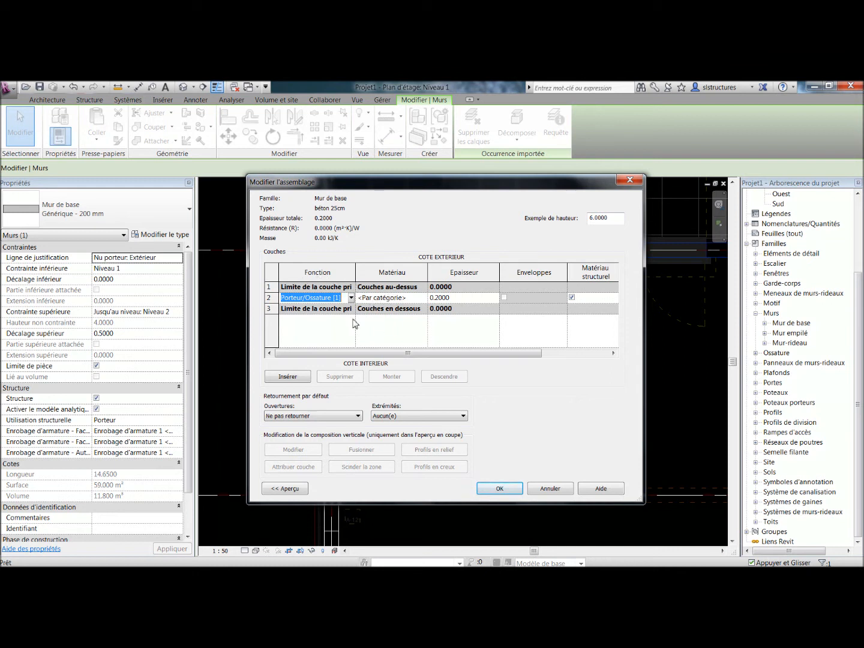
Search the materials for béton and assign Béton, coulé sur place to the wall type's Porteur/Ossature layer after reviewing its graphic properties.
left_click(396, 299)
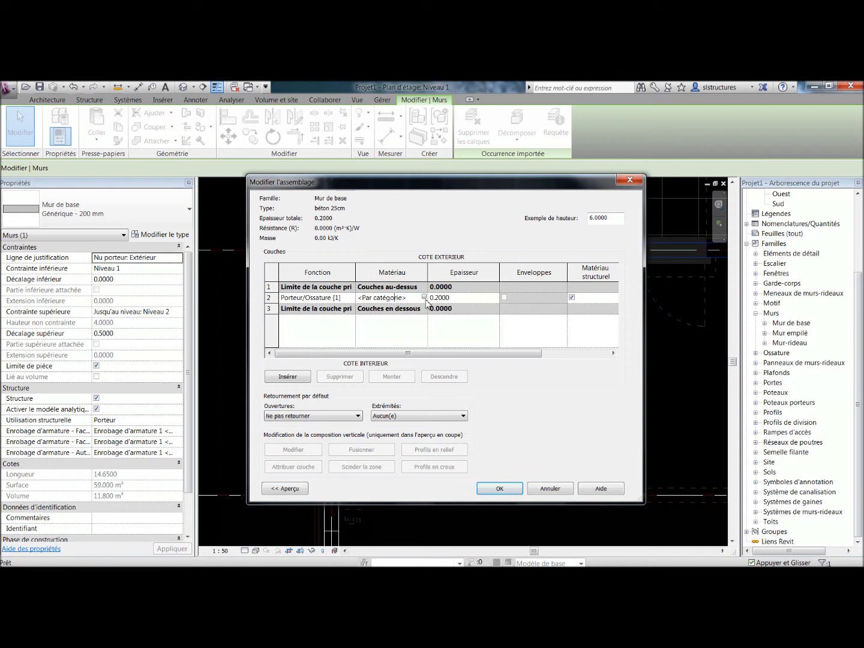
left_click(396, 298)
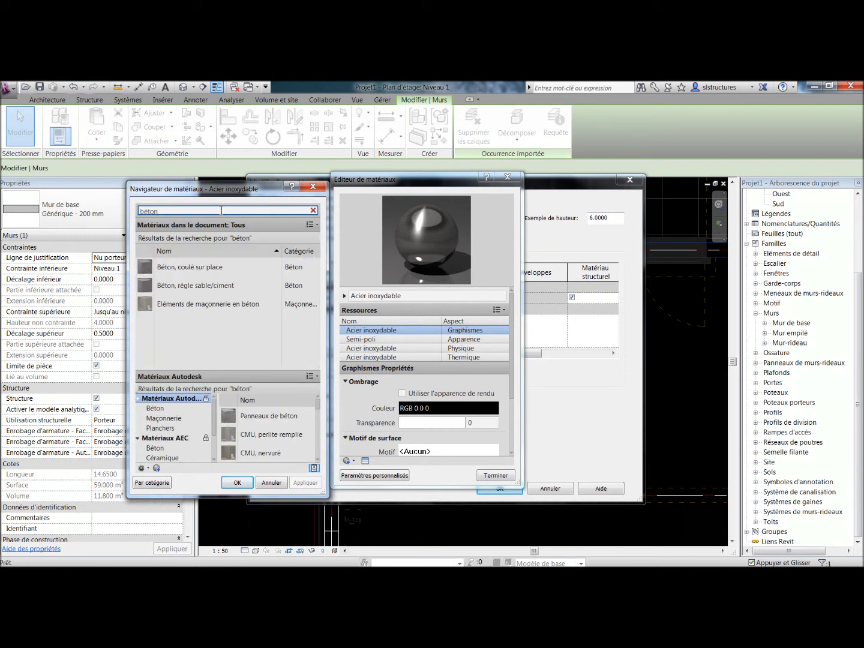
left_click(200, 267)
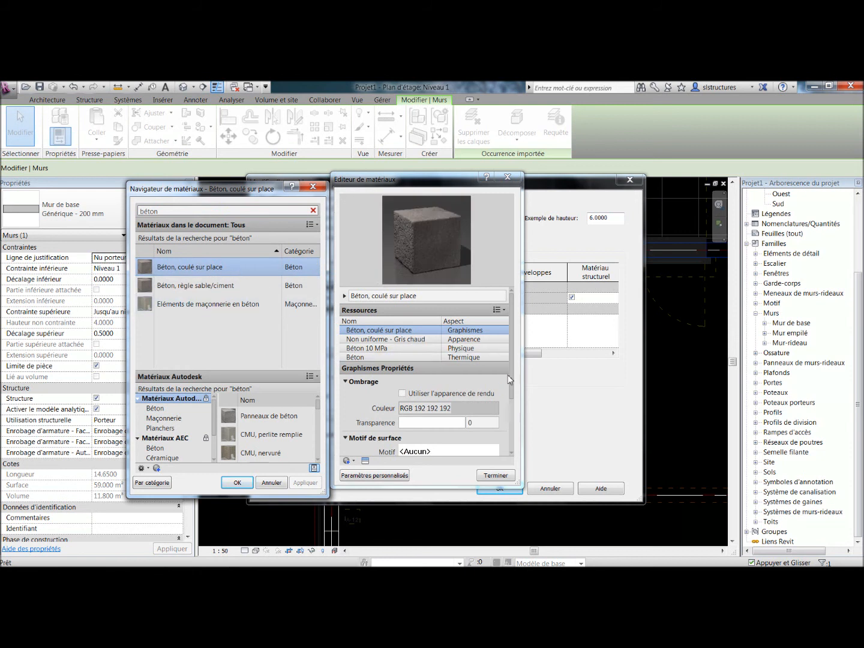
mouse_move(512, 373)
left_mouse_down()
mouse_move(511, 406)
mouse_move(511, 388)
left_mouse_up()
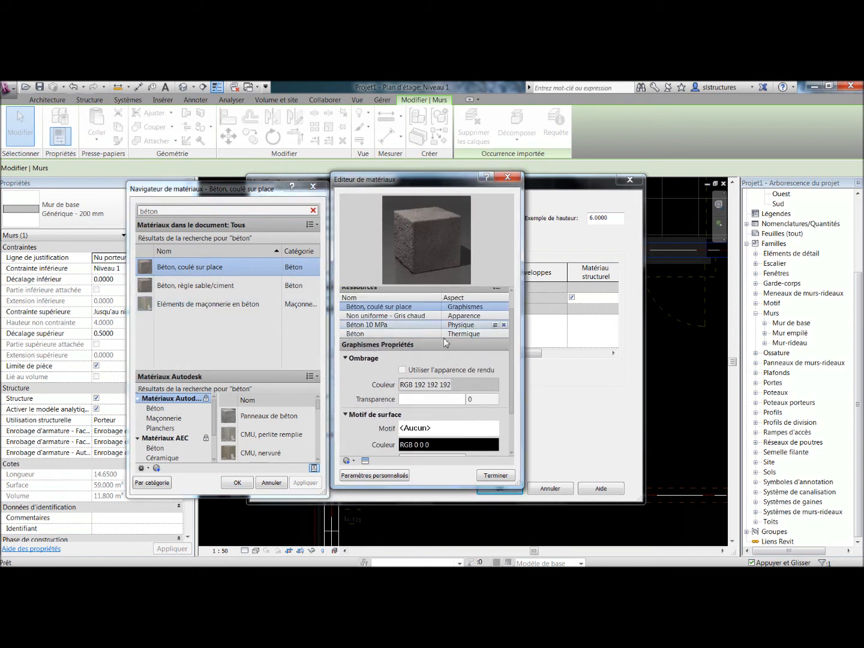
left_click_drag(514, 369, 504, 419)
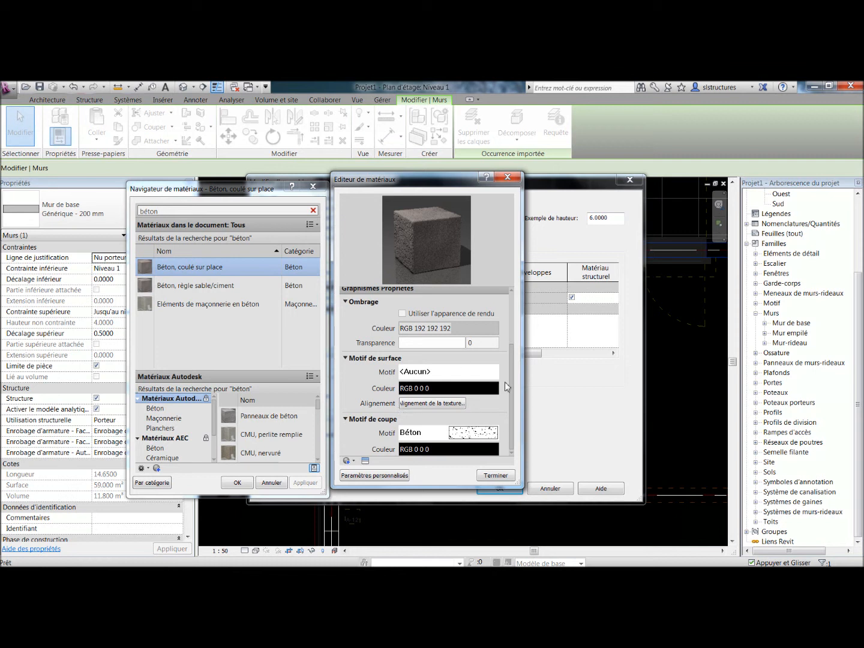
mouse_move(514, 388)
left_mouse_down()
mouse_move(514, 316)
mouse_move(512, 404)
left_mouse_up()
left_click(251, 483)
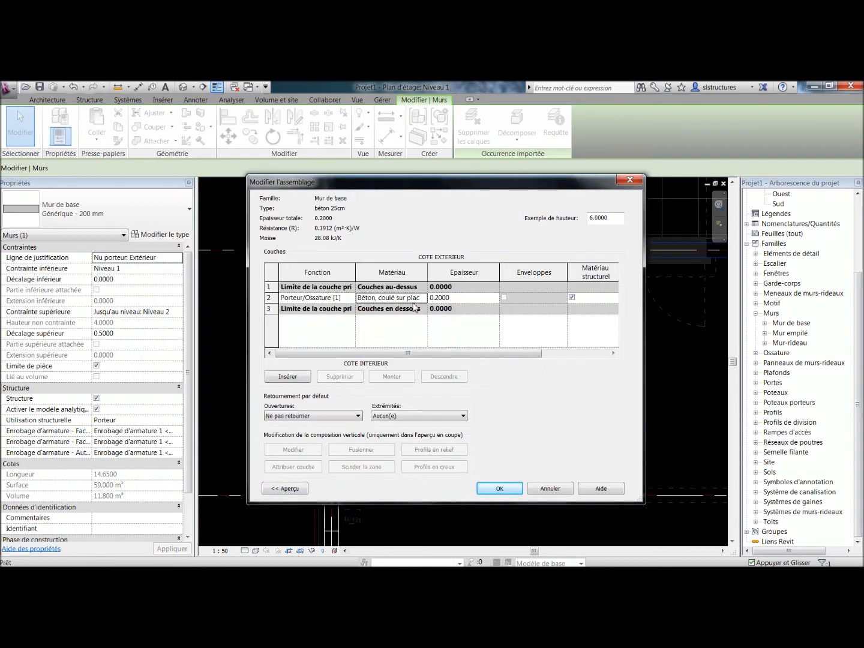
Set the Porteur/Ossature layer's thickness to 0.25 m, apply the béton 25cm type to the wall and deselect it.
left_click(473, 297)
left_click_drag(458, 298, 432, 297)
key("BackSpace")
left_click(500, 489)
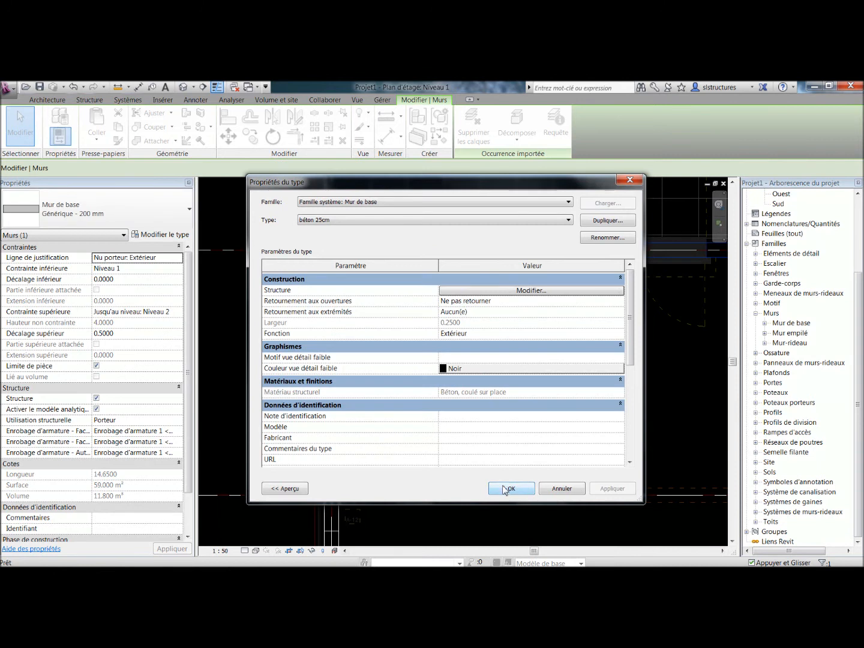
left_click(509, 488)
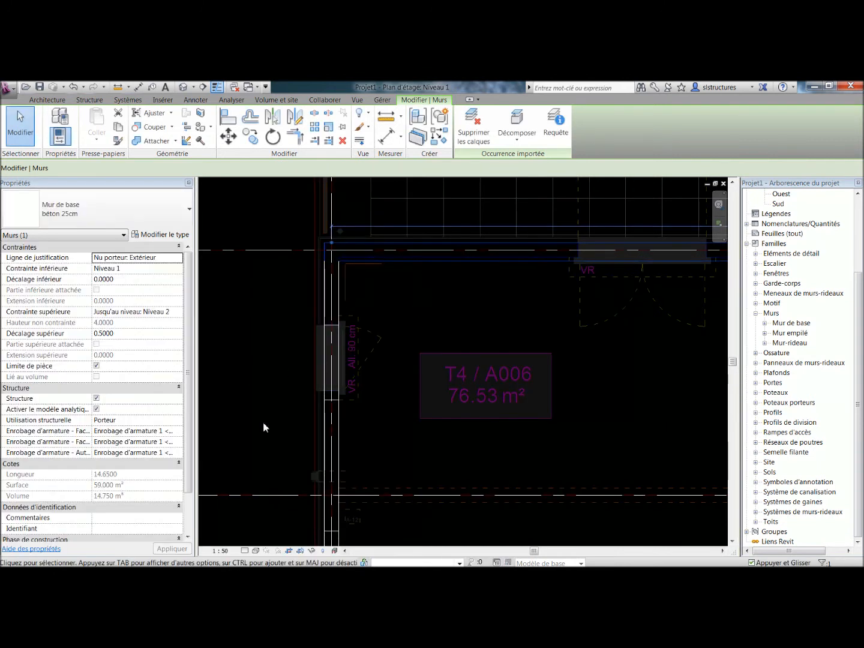
left_click(424, 284)
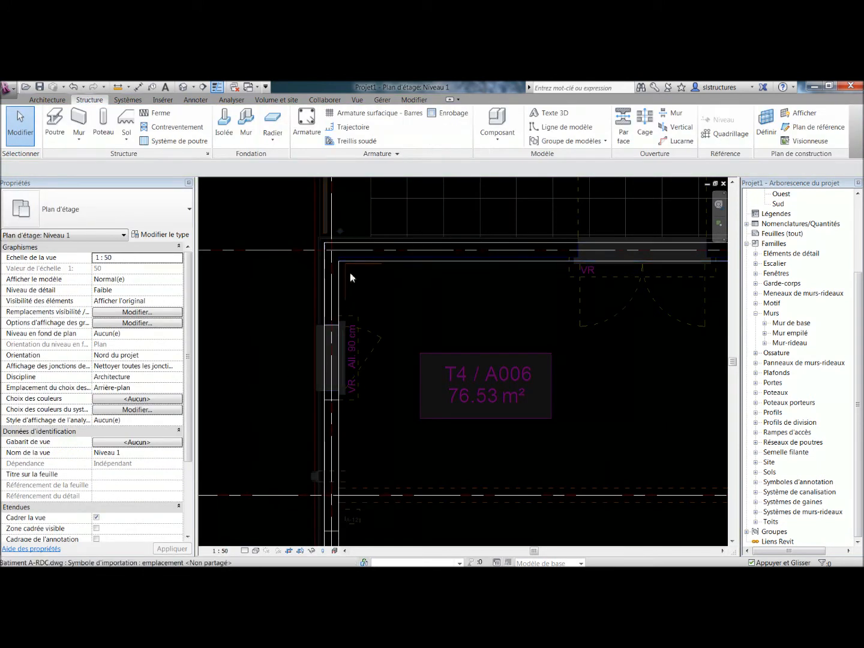
Set the floor plan's detail level to Elevé and inspect the concrete hatch in the wall along grid line C.
left_click(248, 551)
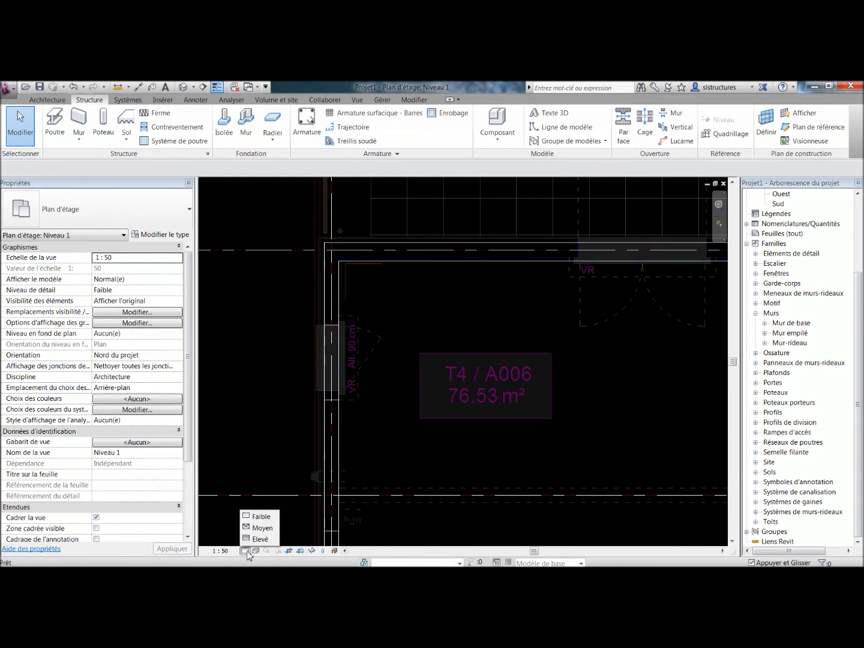
left_click(261, 592)
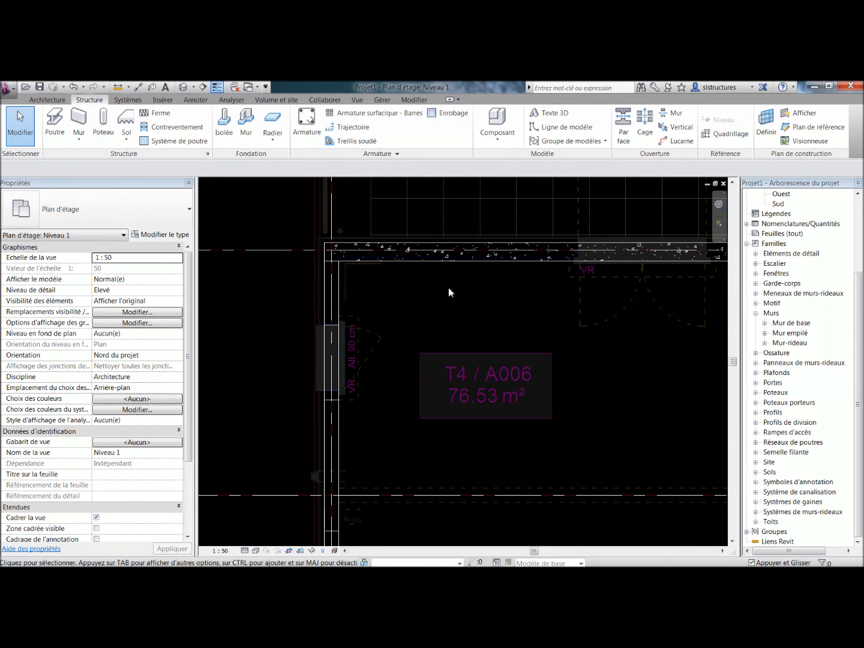
scroll(449, 287, "down", 3)
scroll(409, 278, "up", 5)
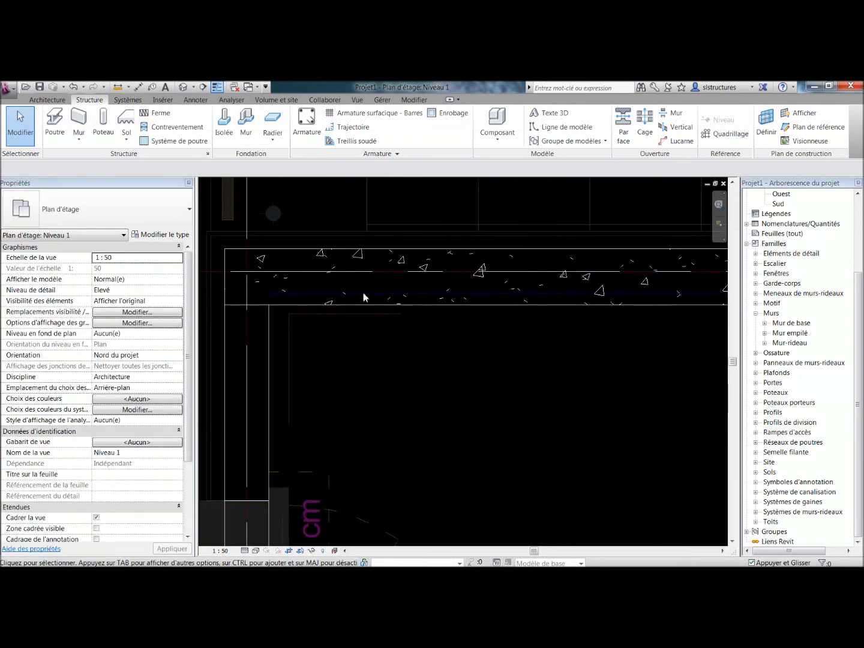
Dimension the thickness of the wall along grid line C between its two outer faces, using Faces du mur as reference.
left_click(196, 99)
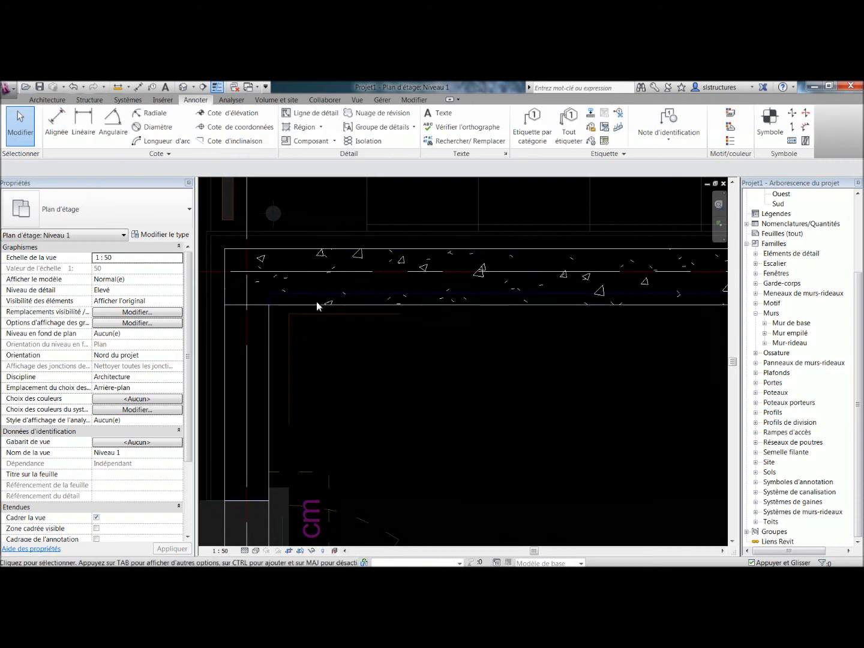
left_click(83, 123)
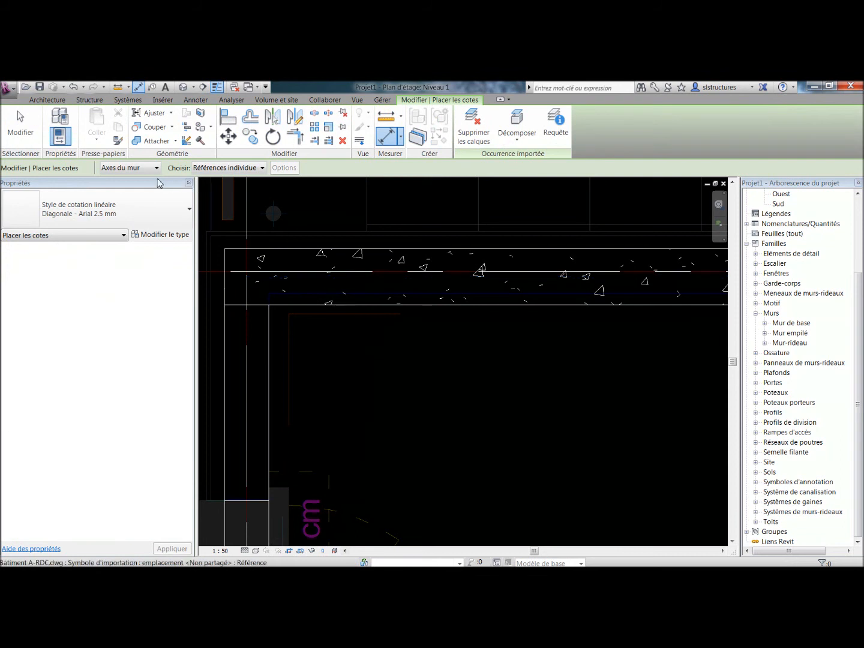
left_click(147, 168)
left_click(142, 188)
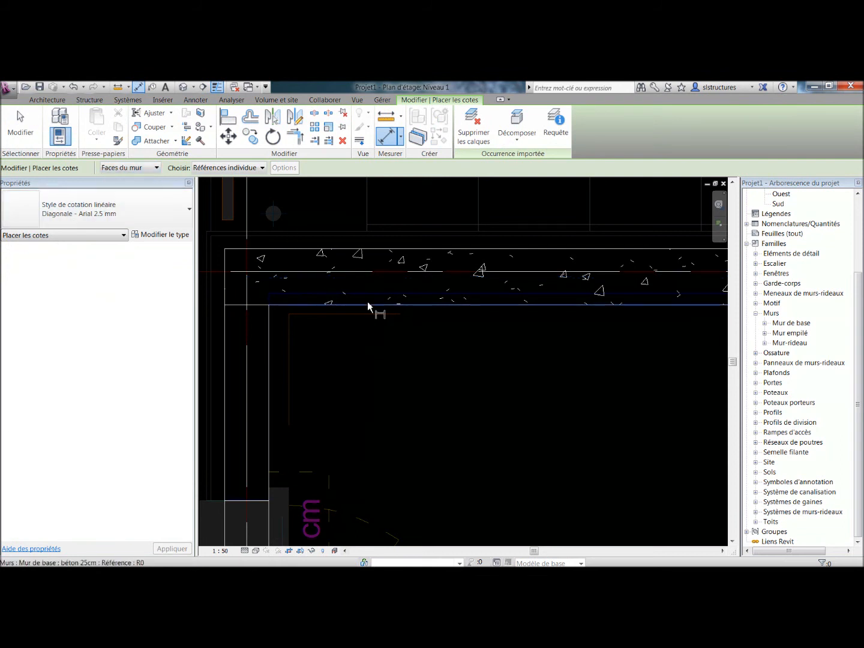
left_click(344, 250)
left_click(345, 305)
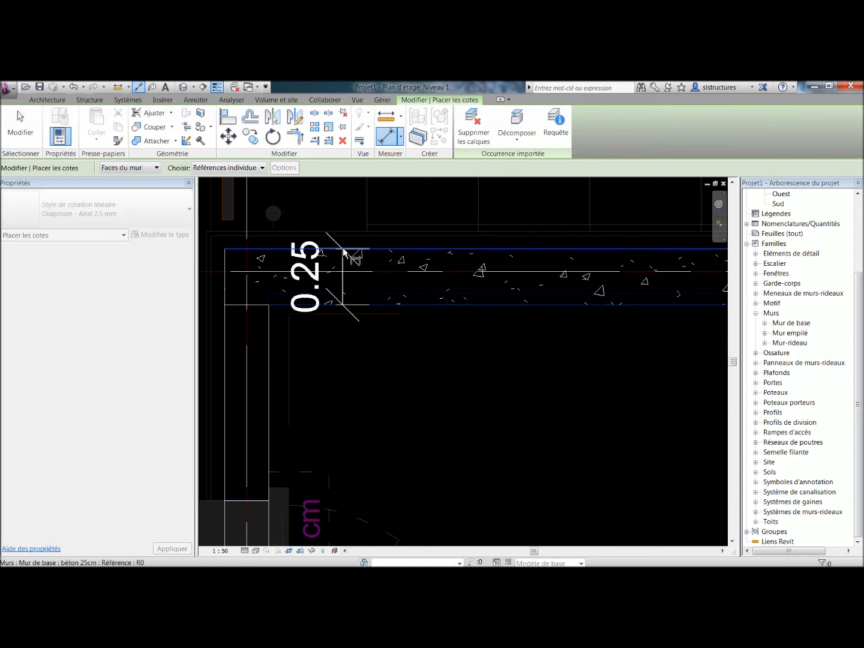
left_click(441, 354)
key("Escape")
key("Escape")
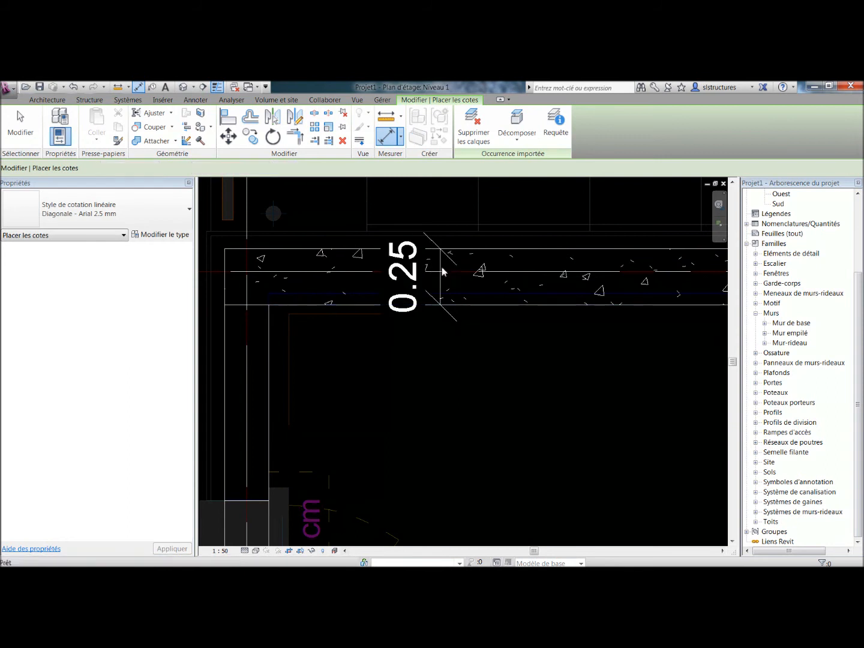
Override the project units in the Diagonale - Arial 2.5 mm dimension type with Mètres et centimètres and deselect the dimension.
left_click(439, 267)
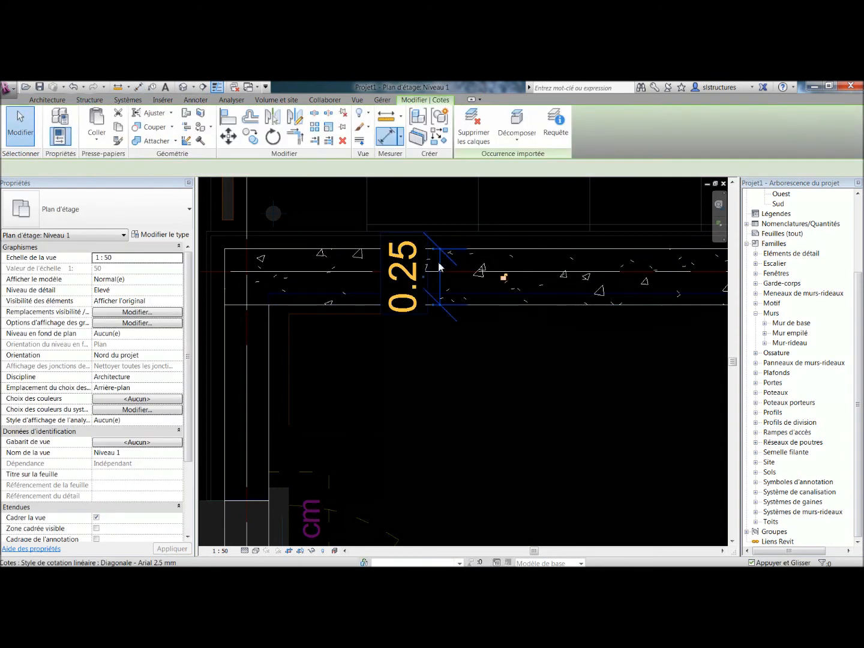
left_click(160, 234)
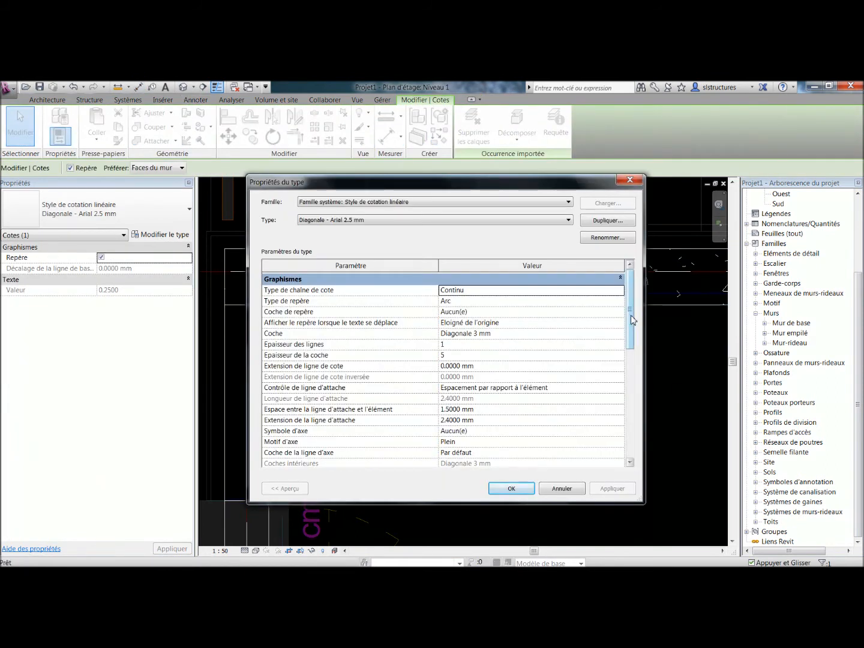
left_click_drag(632, 321, 640, 403)
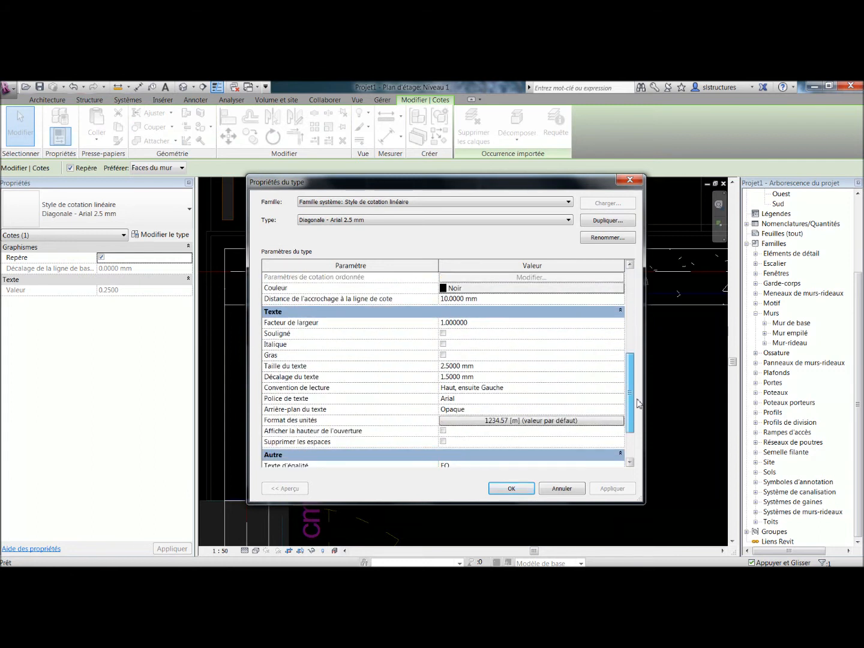
left_click(600, 420)
left_click(444, 267)
left_click(445, 280)
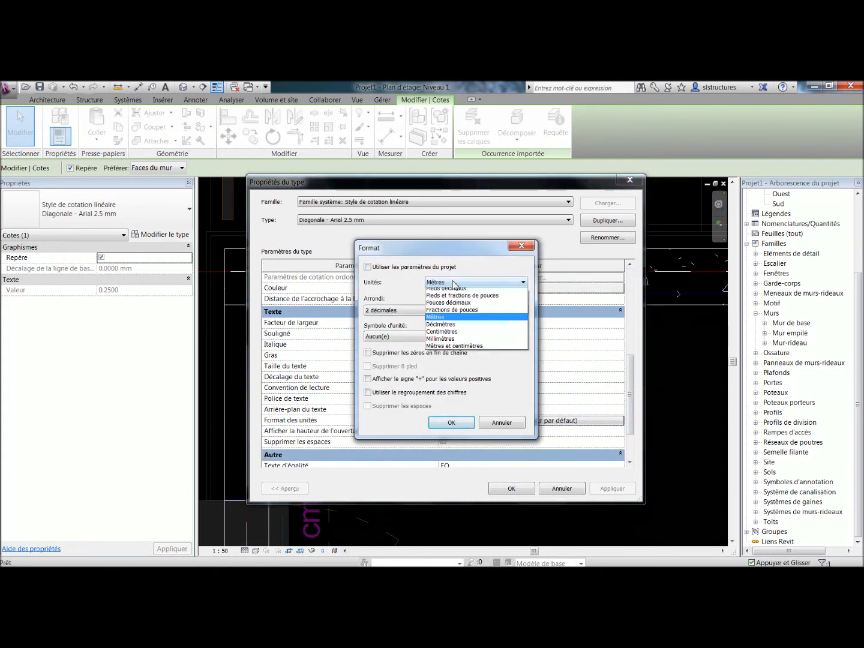
left_click(456, 351)
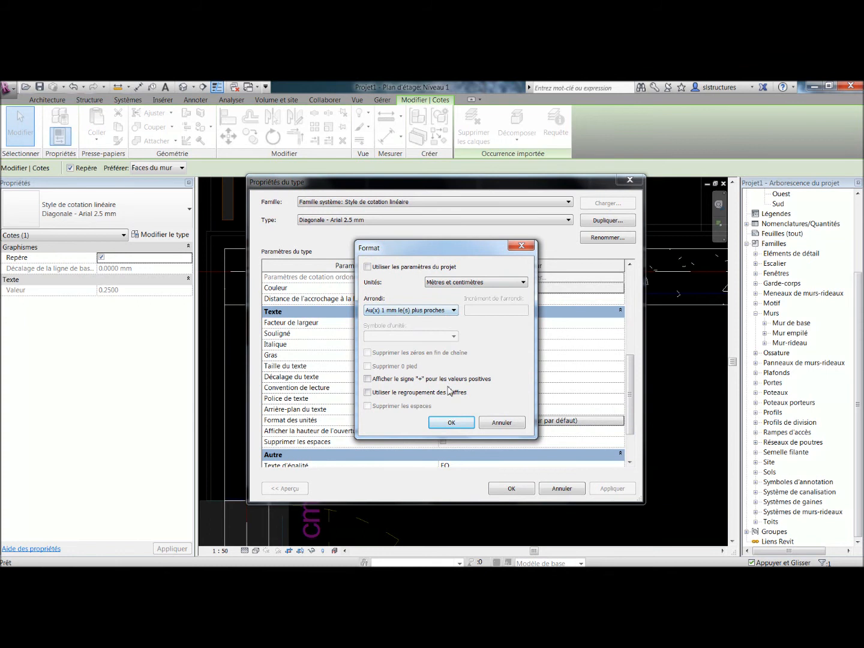
left_click(452, 423)
left_click(511, 488)
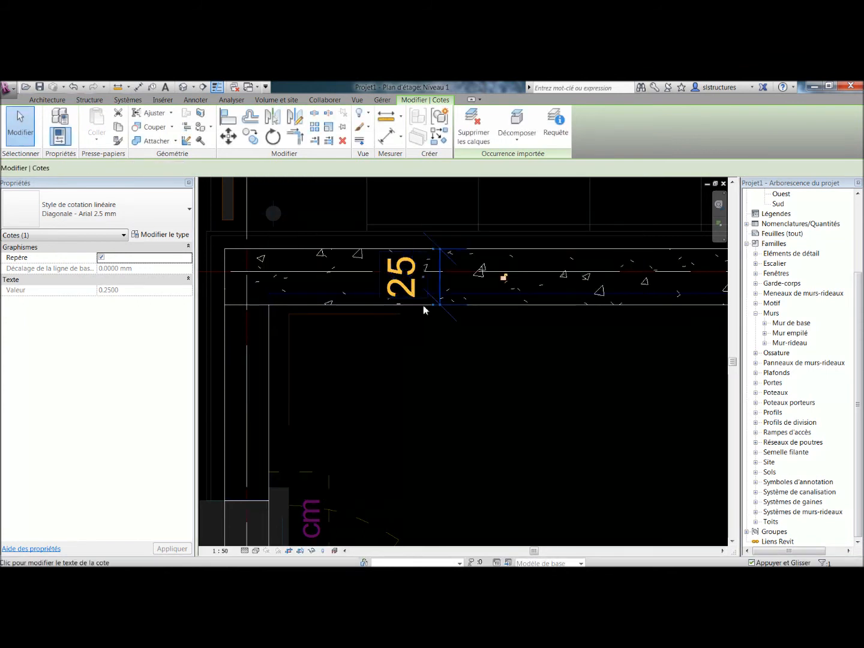
key("Escape")
Turn off the Lignes fines display so the plan shows real line weights around the dimensioned wall corner.
scroll(428, 283, "down", 2)
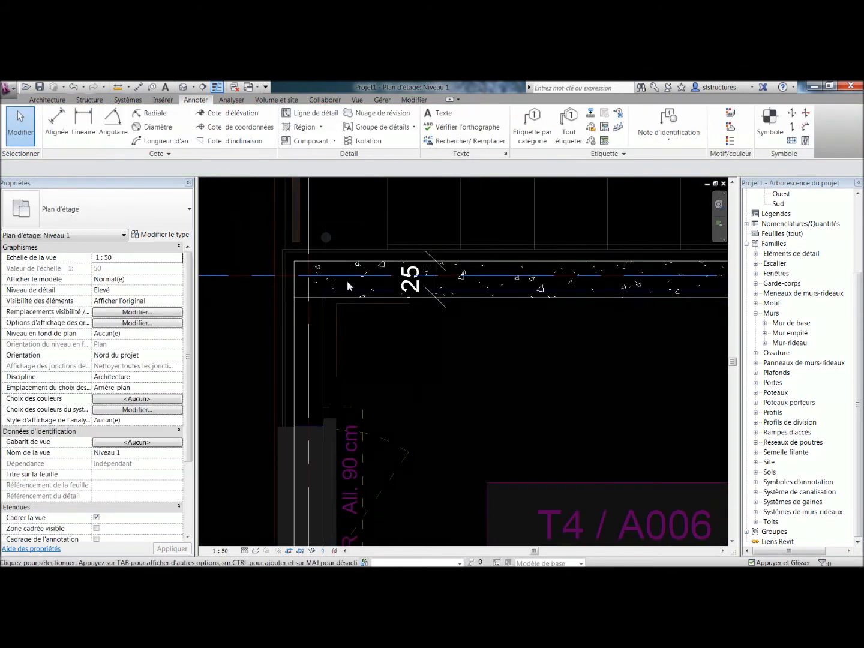
middle_click_drag(470, 285, 449, 285)
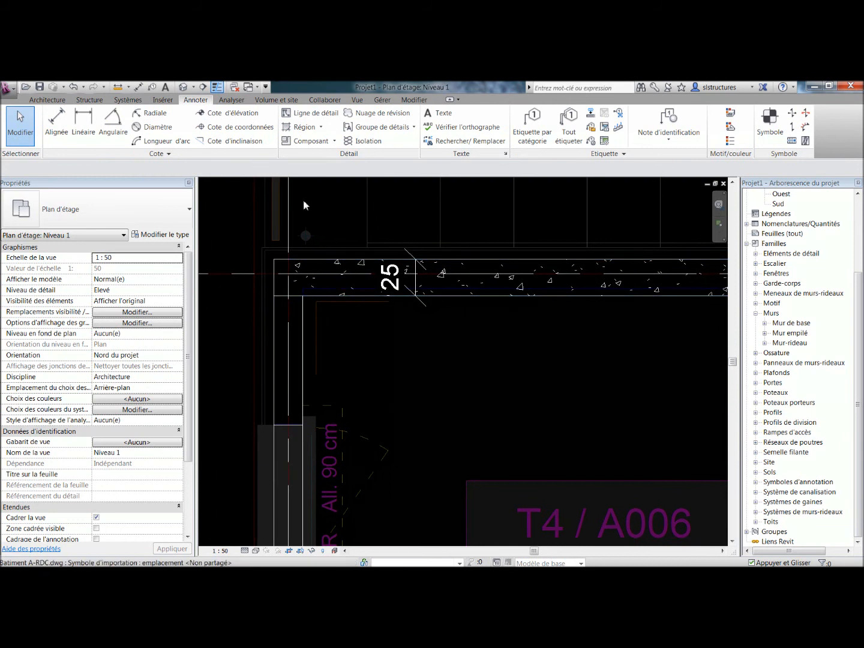
middle_click_drag(361, 308, 393, 322)
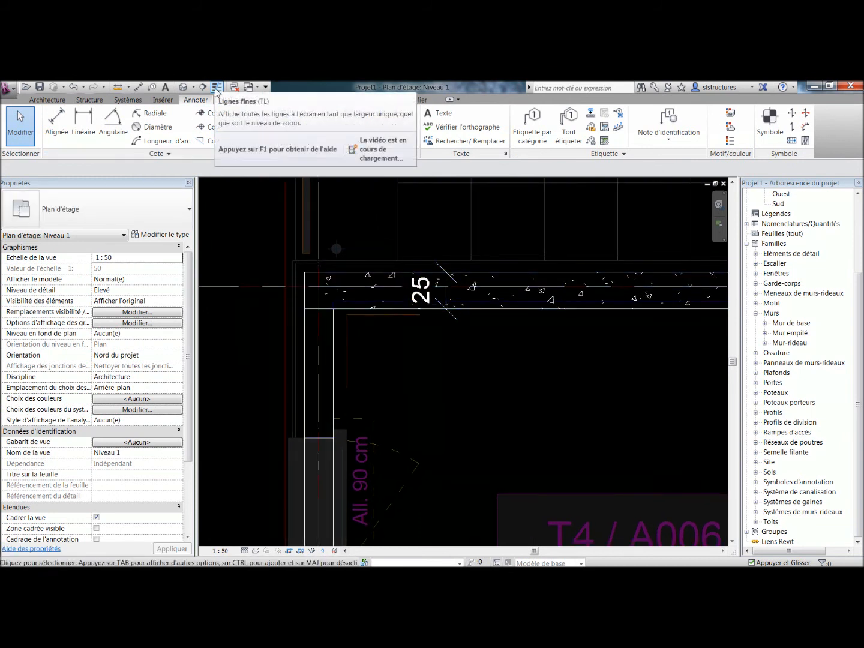
left_click(218, 91)
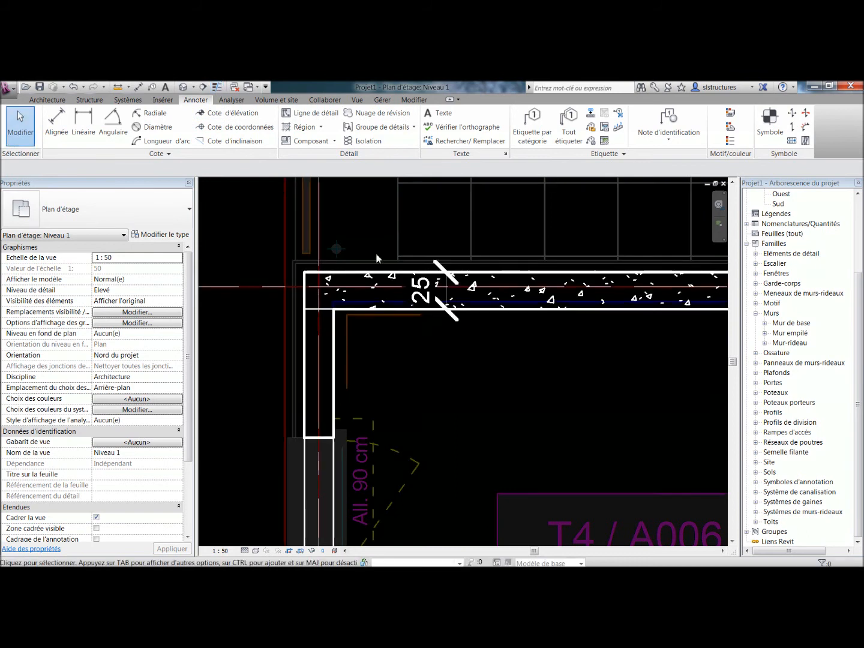
middle_click_drag(414, 325, 396, 309)
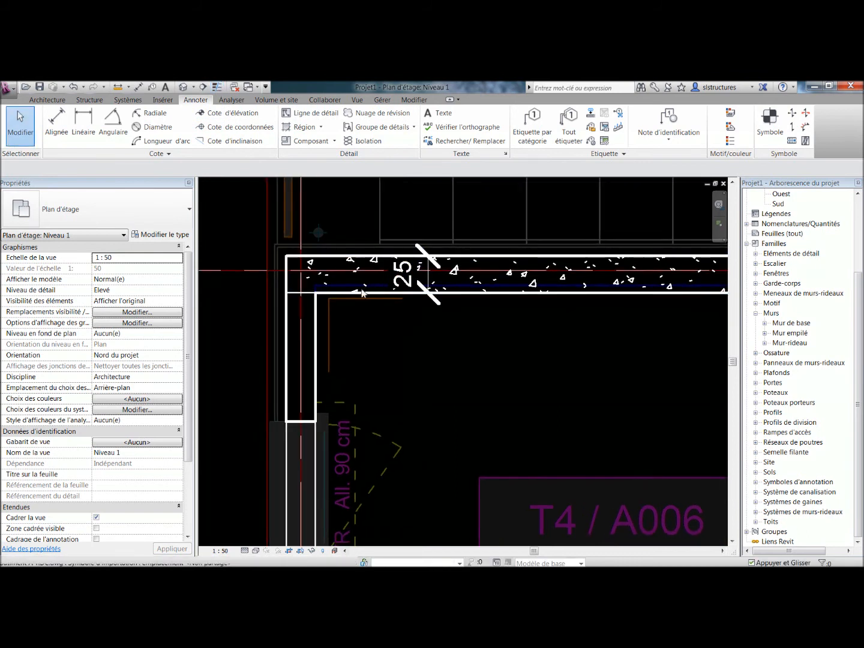
Check the types of the wall along grid line C and the adjoining wall along grid line 1, and clear the selection.
left_click(405, 279)
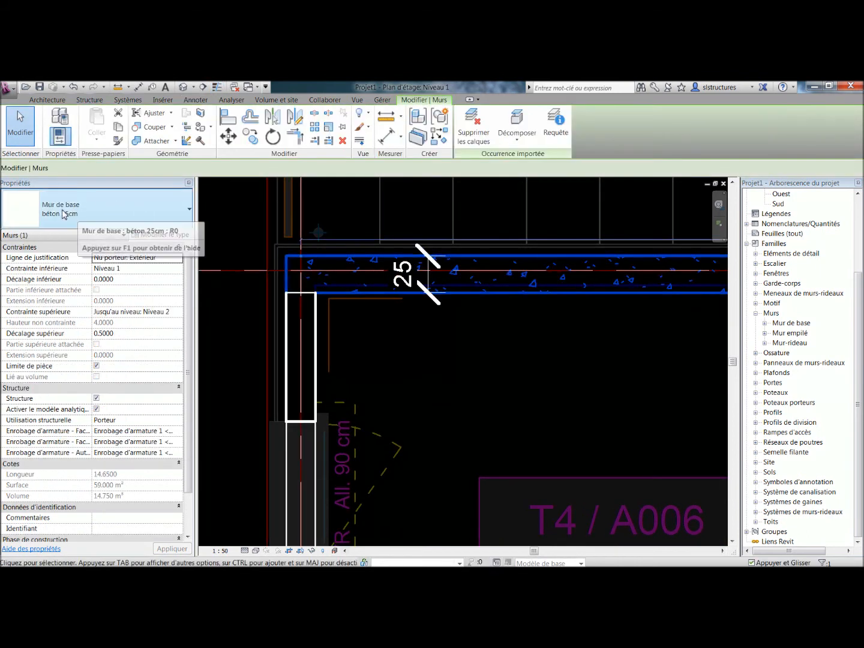
left_click(317, 359)
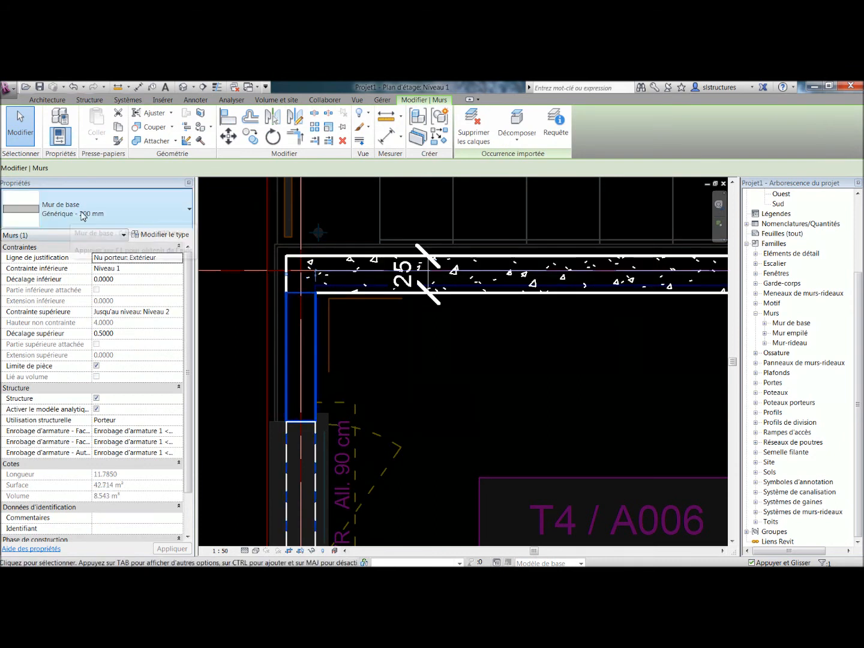
left_click(491, 391)
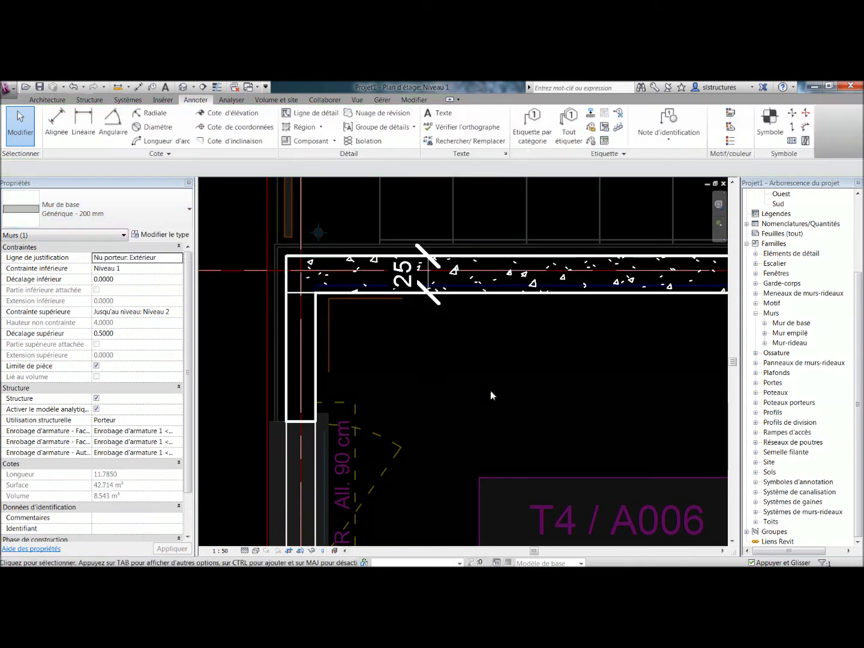
Select all modelled elements from grid line 1 to grid line 4, then filter the selection to Murs only, excluding Cotes and Fenêtres.
scroll(491, 391, "down", 10)
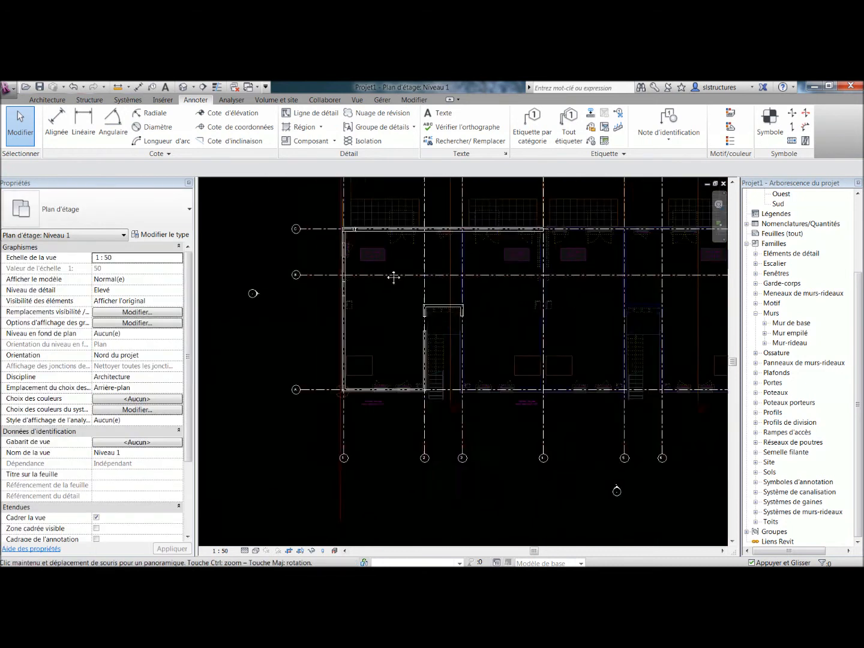
middle_click_drag(394, 277, 415, 313)
left_click_drag(340, 236, 604, 457)
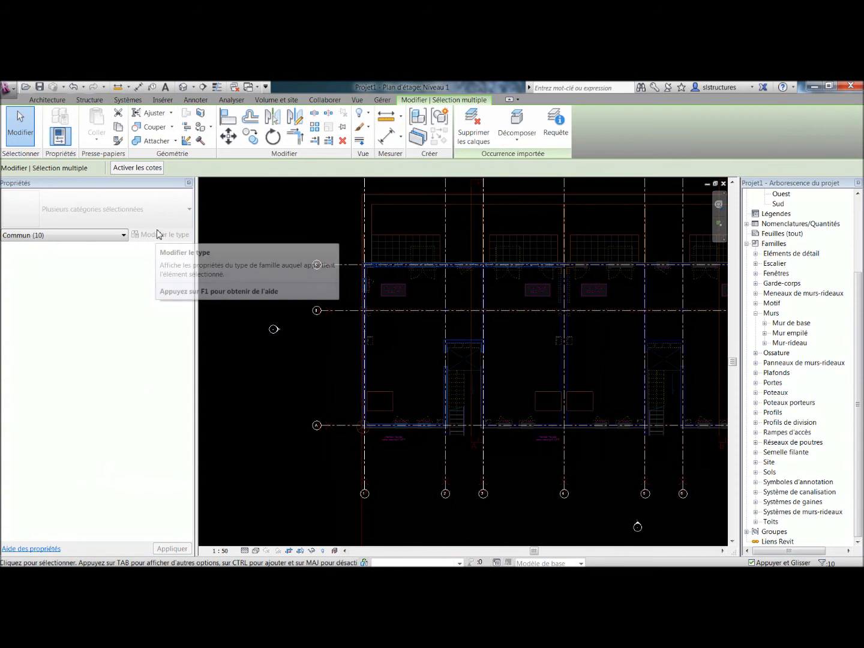
left_click(509, 100)
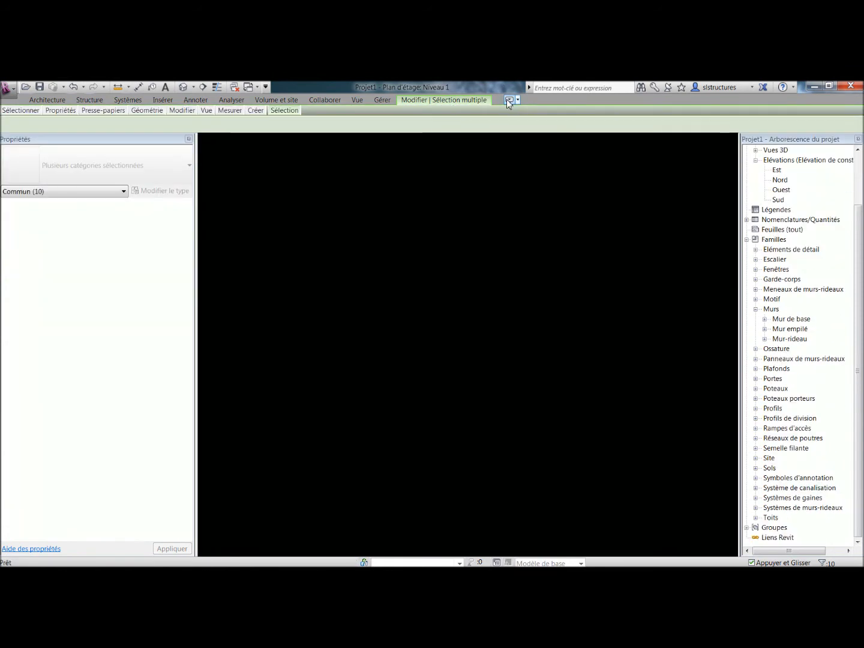
left_click(509, 100)
left_click(467, 123)
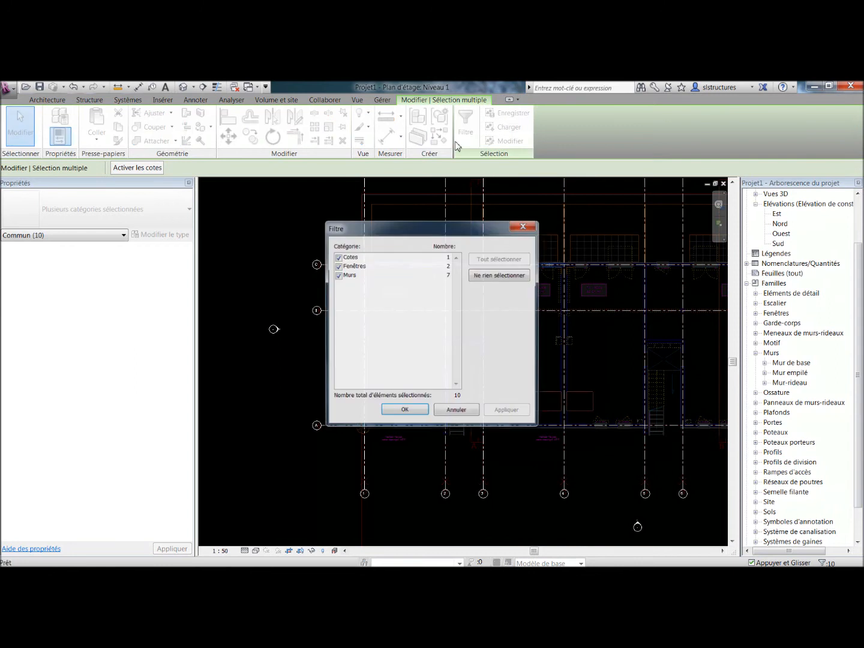
left_click(338, 266)
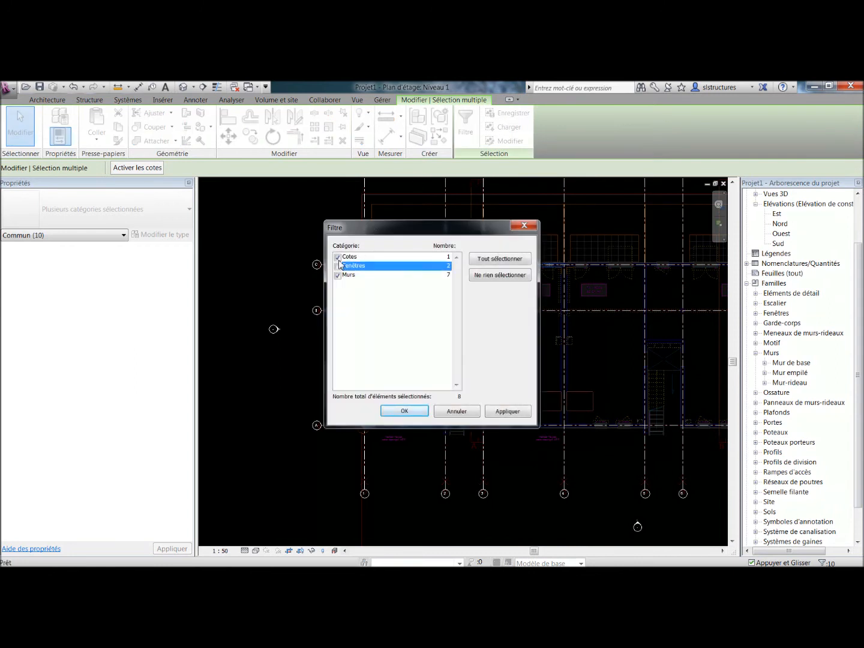
left_click(339, 258)
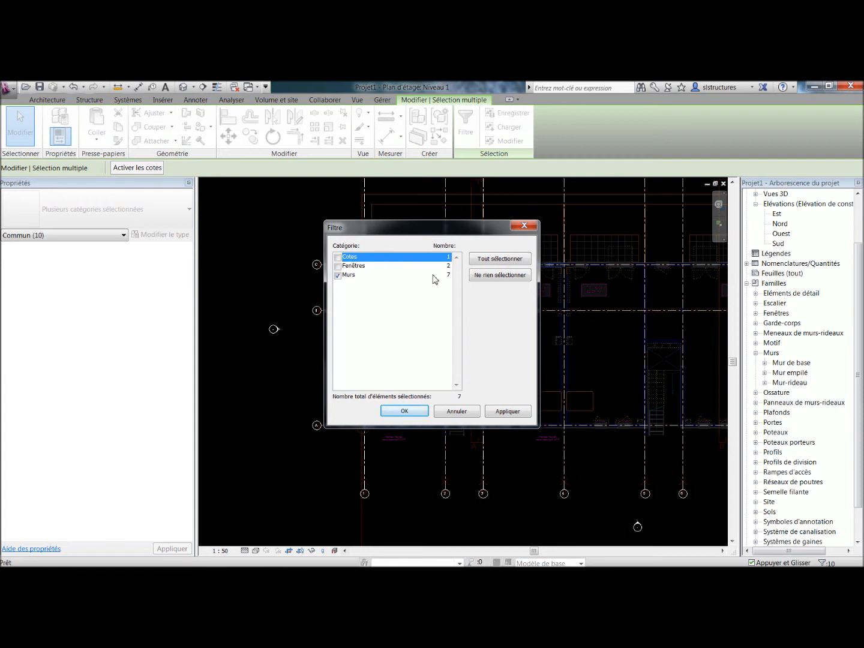
left_click(405, 411)
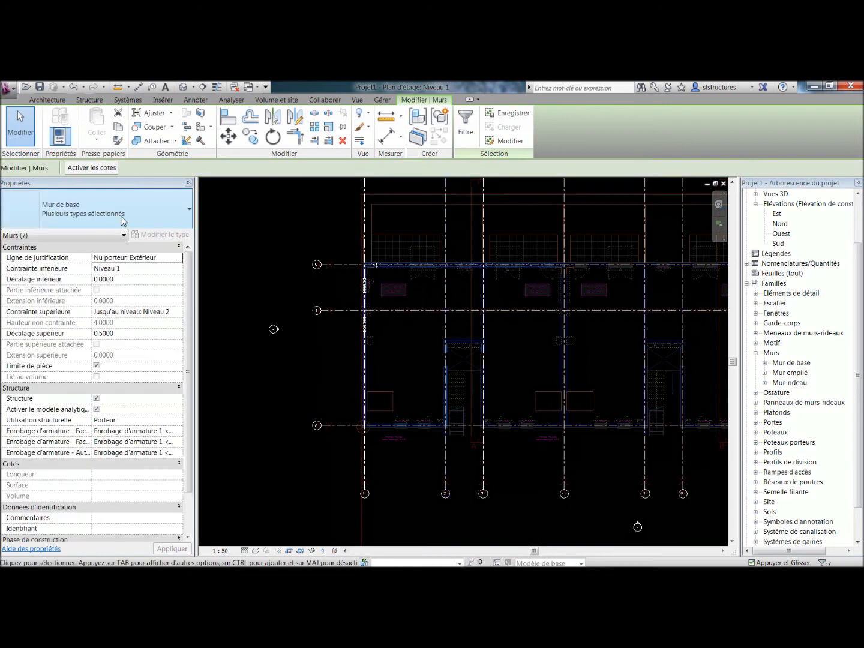
Change the type of all the selected walls to béton 25cm and clear the selection.
left_click(121, 221)
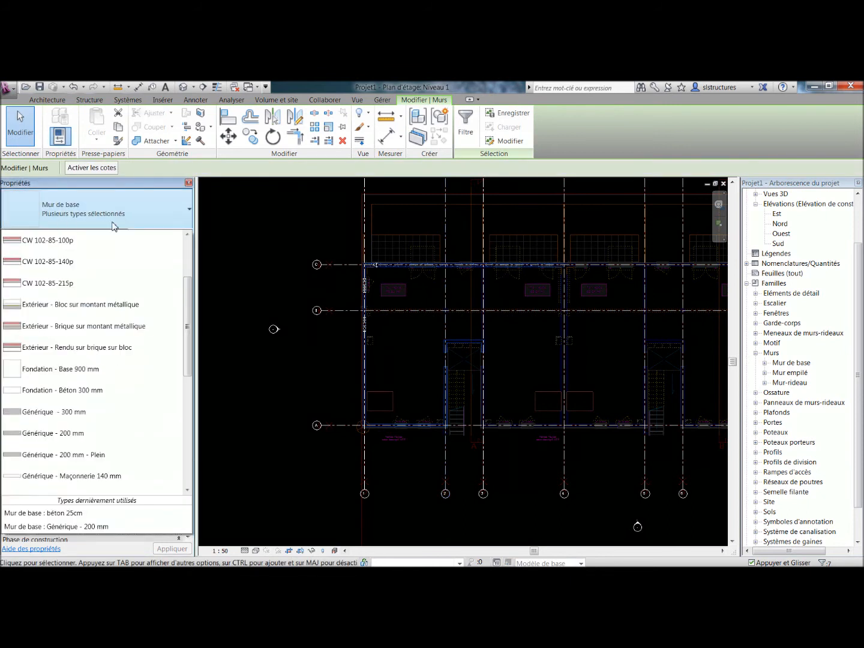
left_click_drag(187, 326, 212, 271)
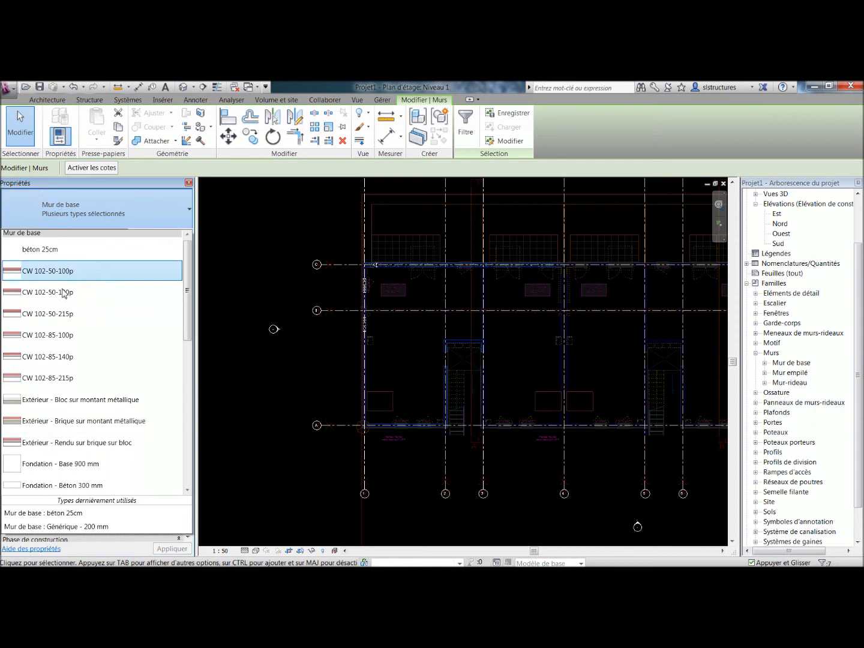
left_click(82, 250)
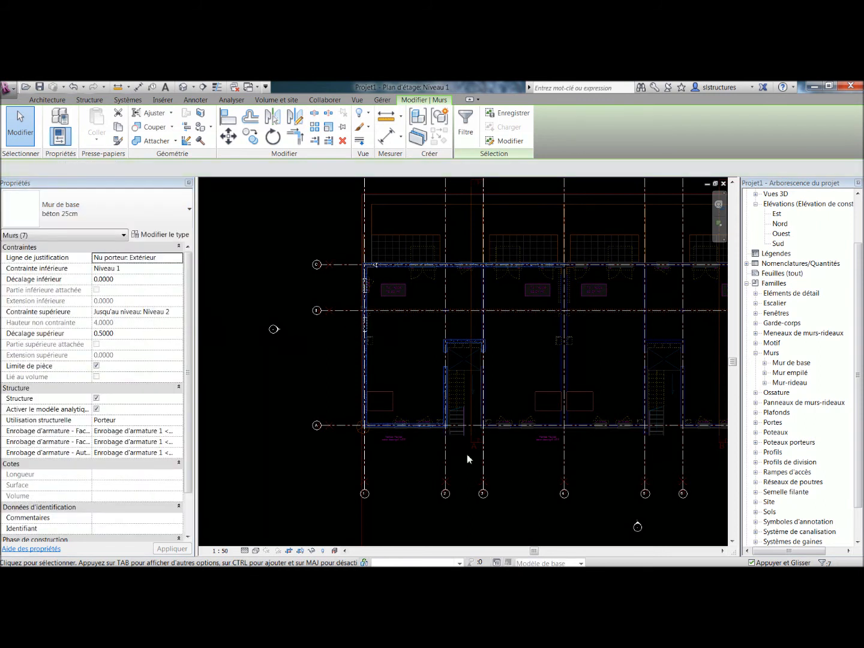
left_click(467, 455)
Delete the thickness dimension on the wall along grid line C near the corner with grid line 1.
scroll(428, 366, "up", 3)
scroll(308, 217, "up", 5)
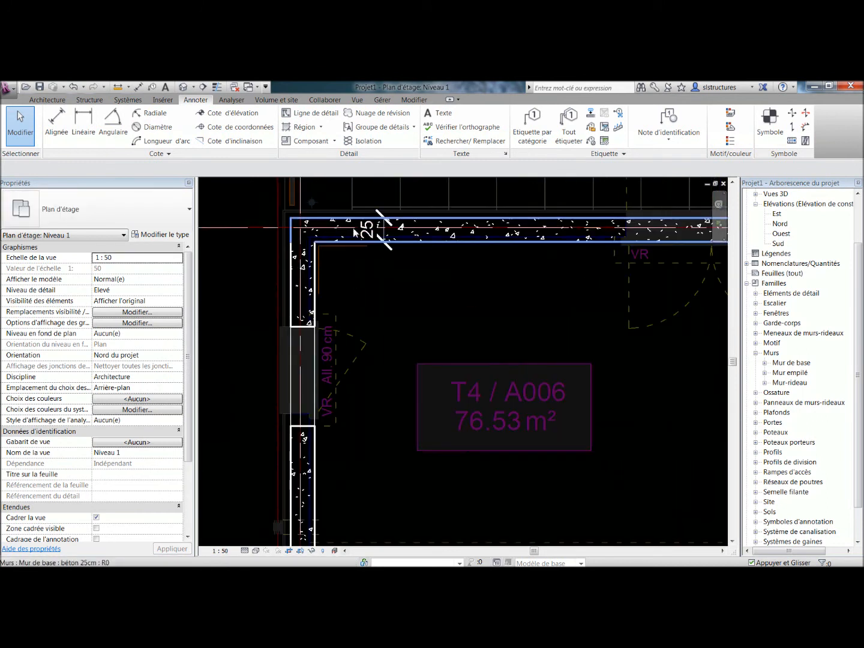
middle_click_drag(385, 259, 479, 312)
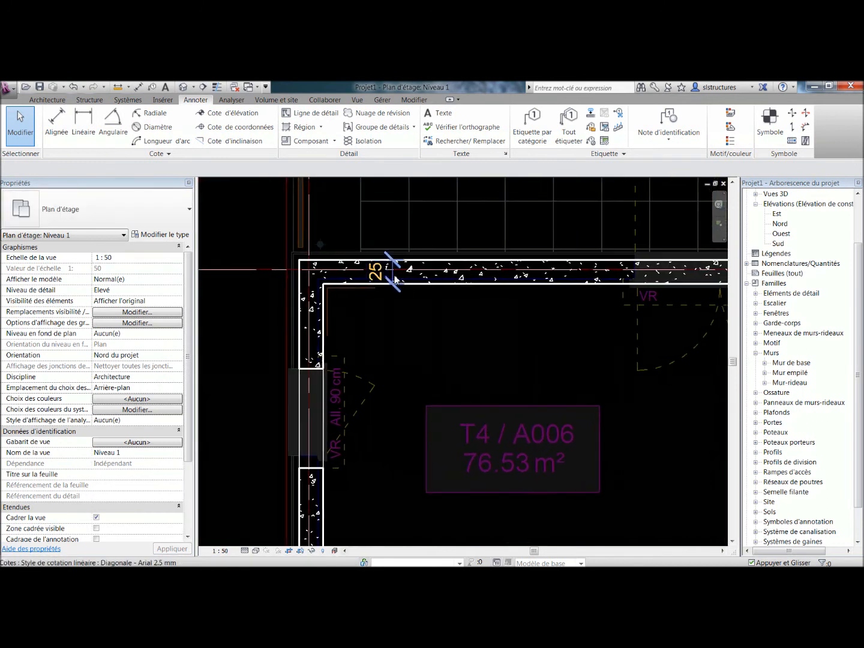
left_click(389, 258)
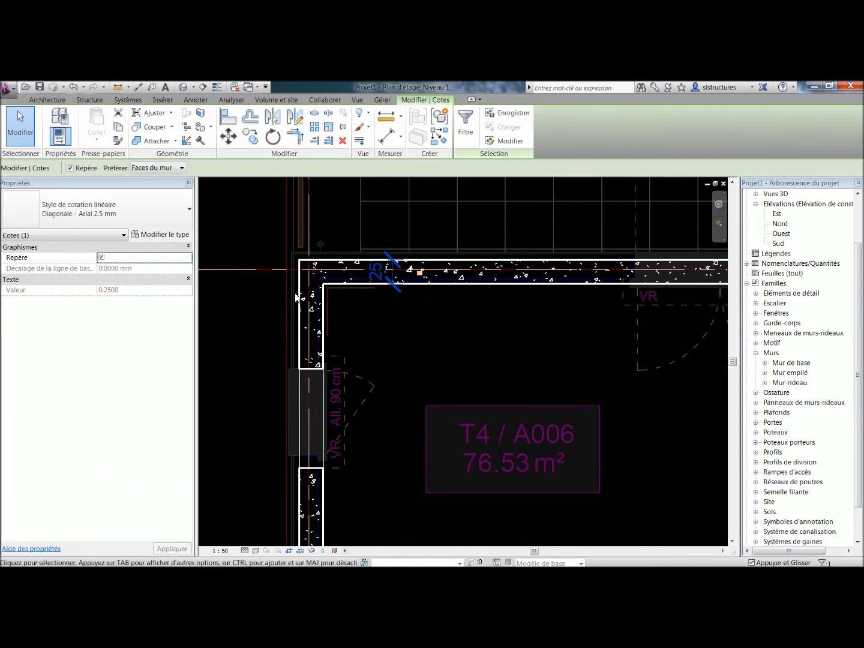
key("Delete")
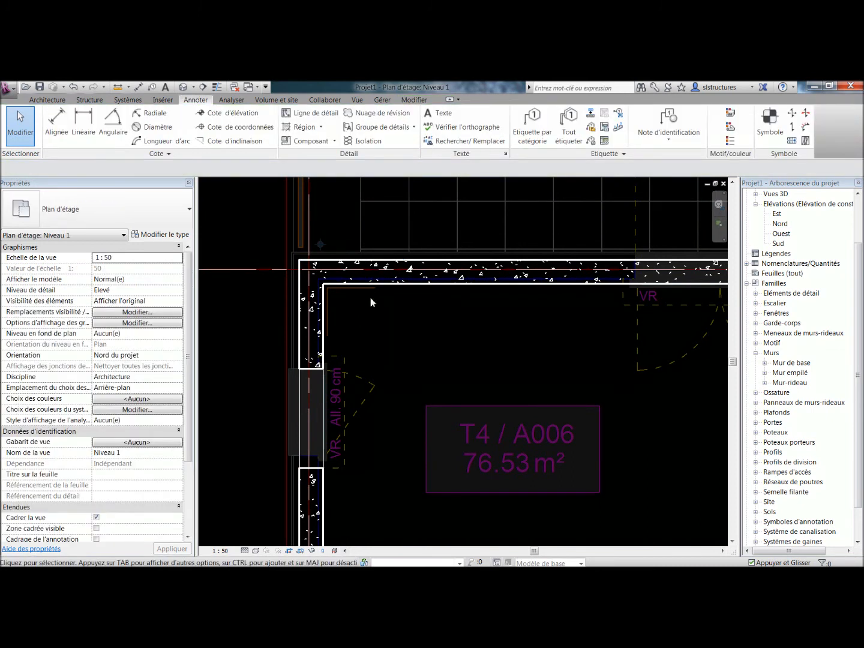
Rename the type of the wall along grid line C to béton 20cm + doublage 8cm.
scroll(459, 329, "down", 1)
middle_click_drag(459, 330, 427, 333)
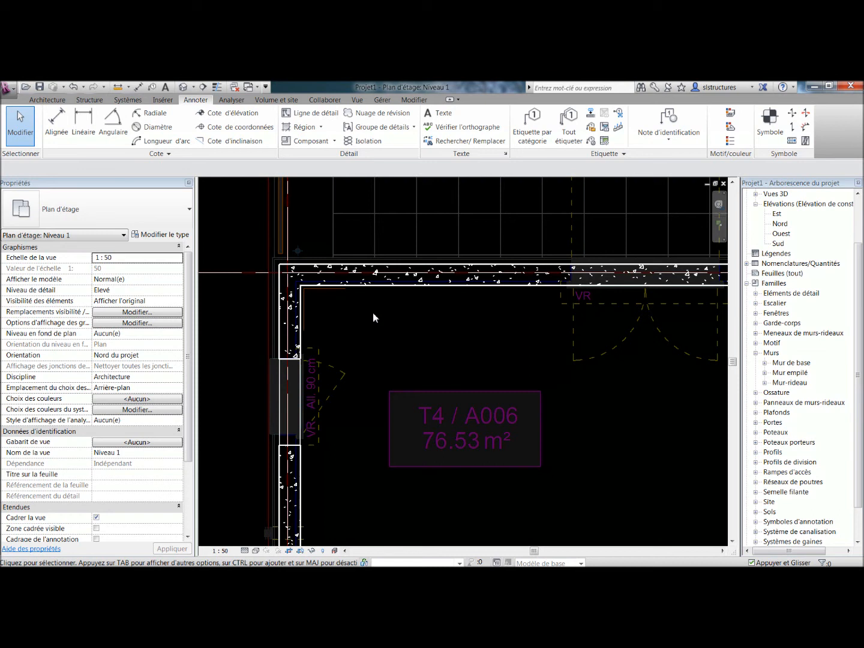
scroll(311, 278, "up", 3)
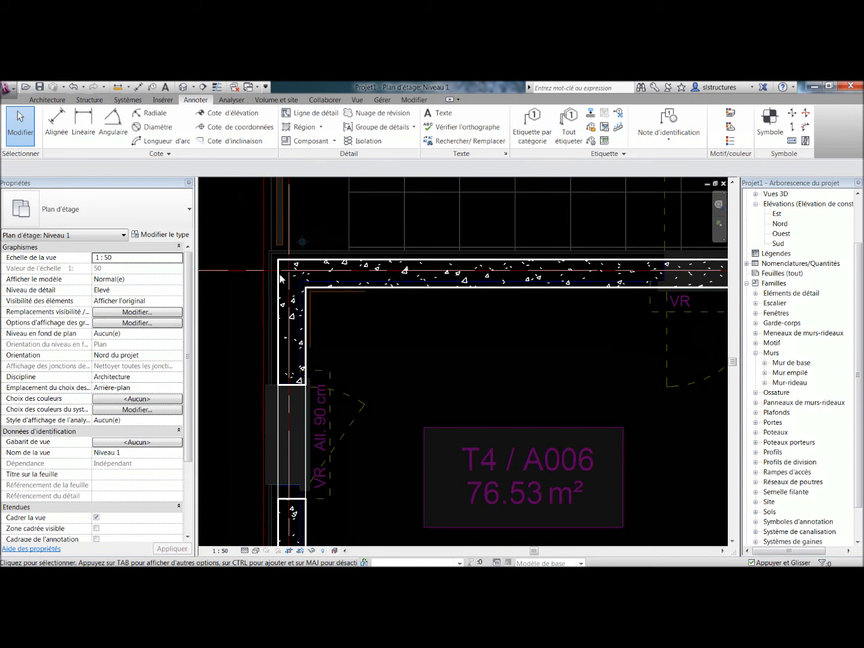
middle_click_drag(311, 277, 353, 295)
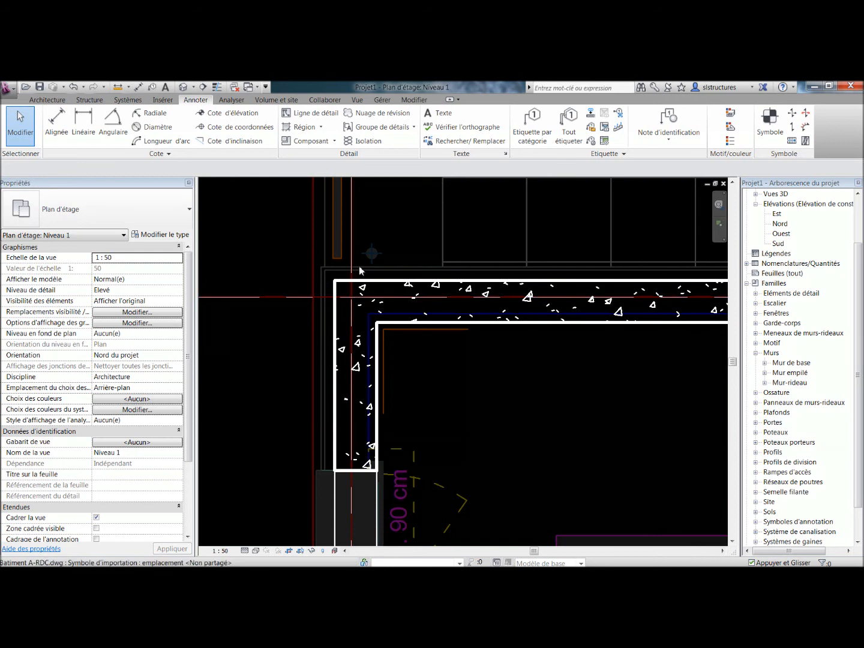
middle_click_drag(359, 266, 393, 252)
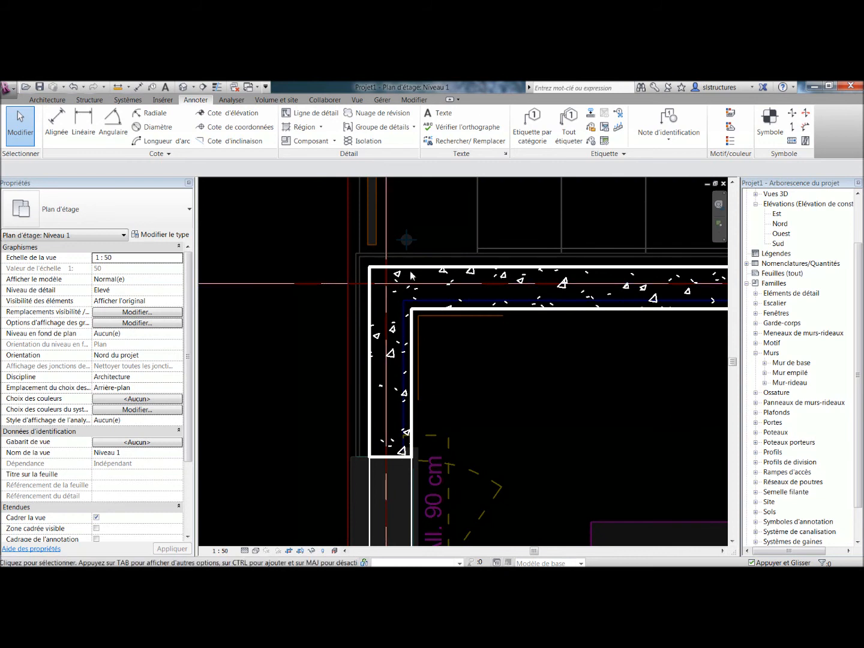
middle_click_drag(437, 282, 407, 289)
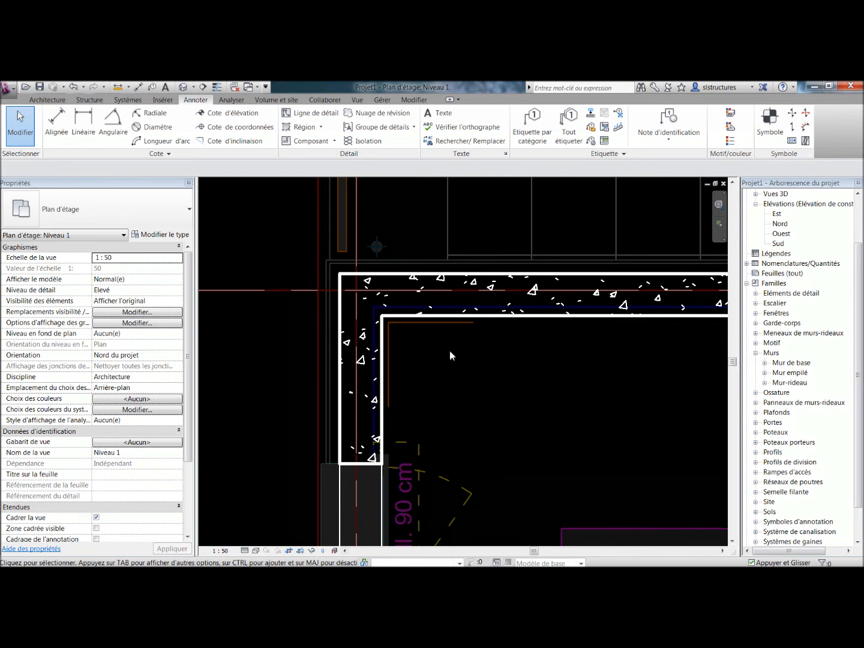
middle_click_drag(450, 351, 433, 345)
left_click(402, 264)
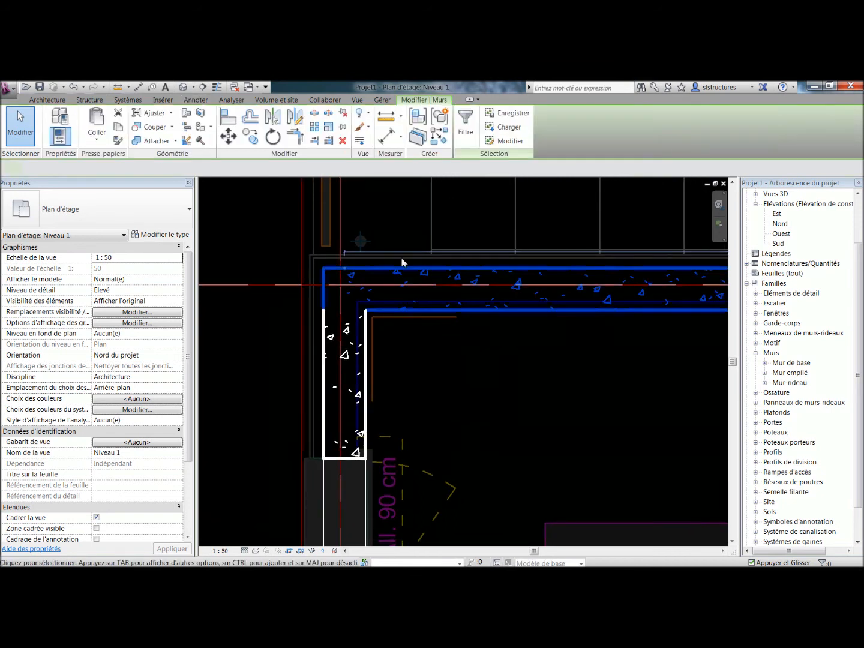
left_click(135, 237)
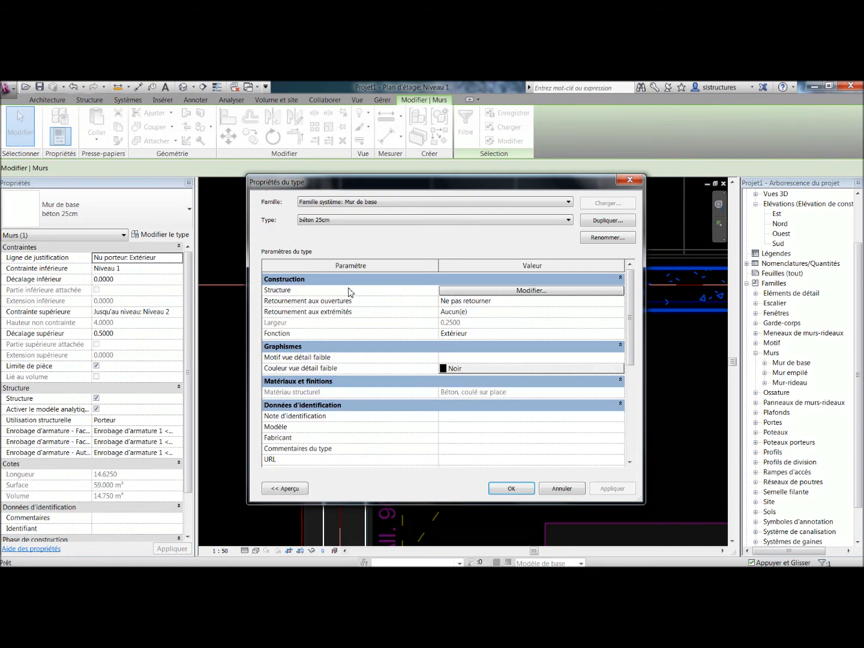
left_click(596, 237)
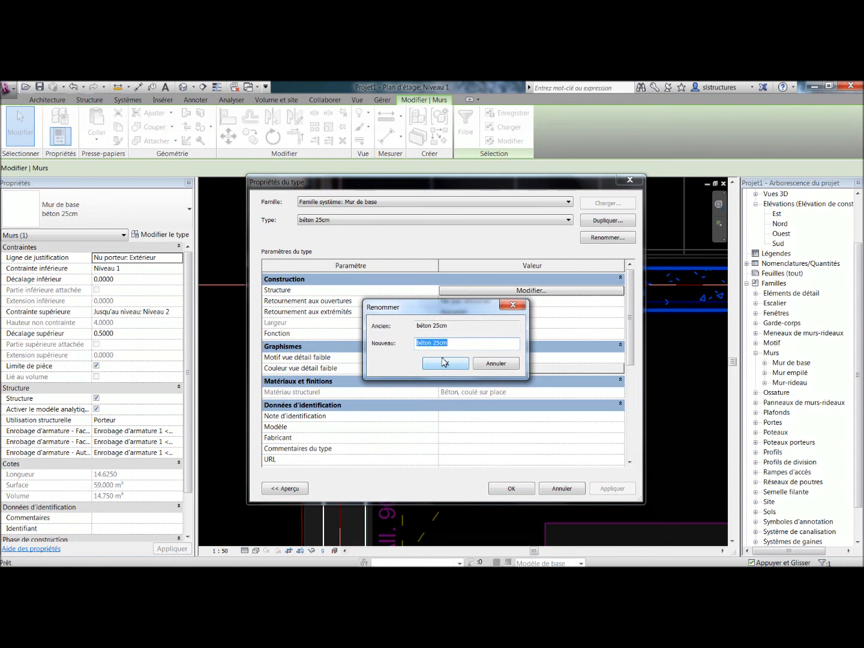
type("béton 20cm + doublage 8cm")
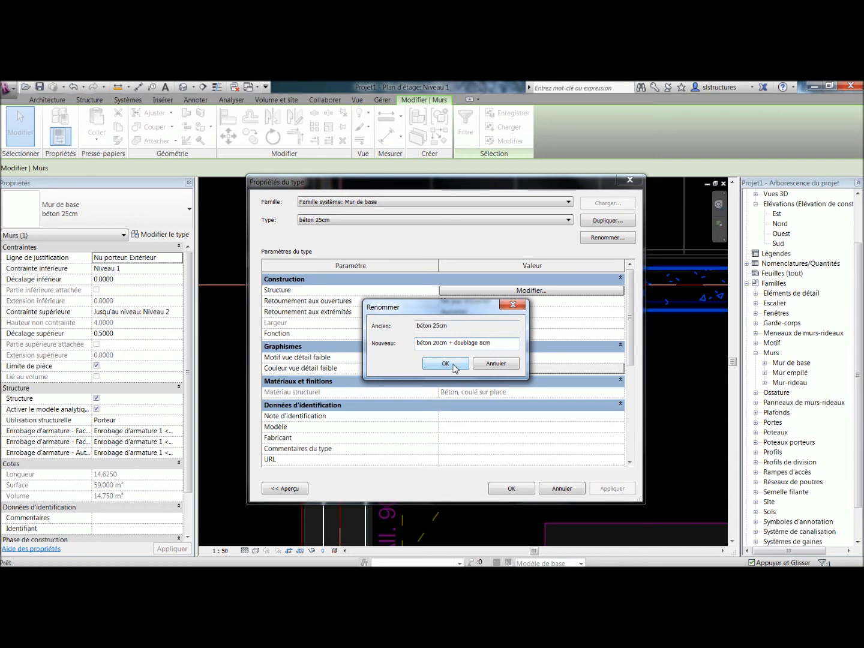
left_click(446, 364)
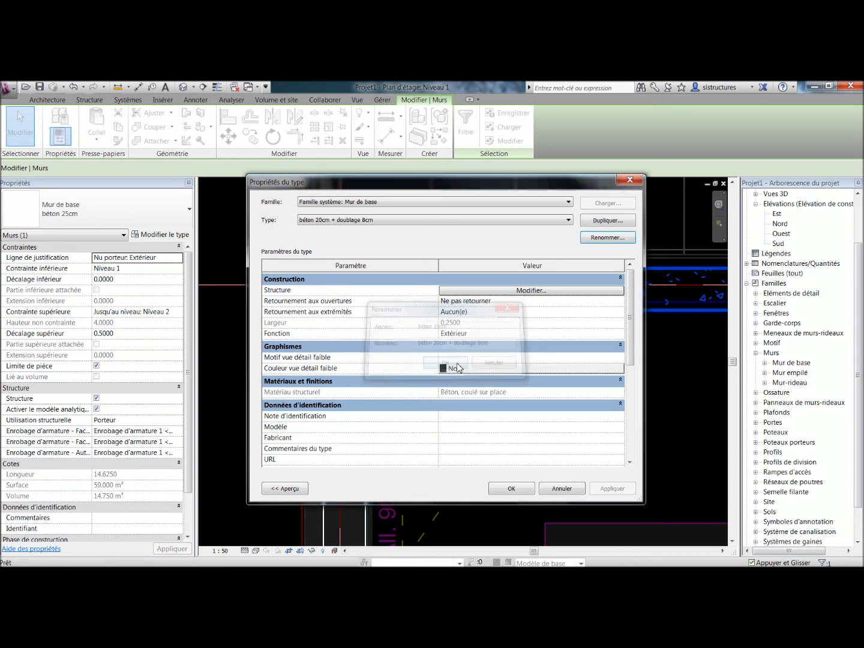
Set the thickness of the cast-in-place concrete layer in the wall type's structure to 0.20 m.
left_click(506, 291)
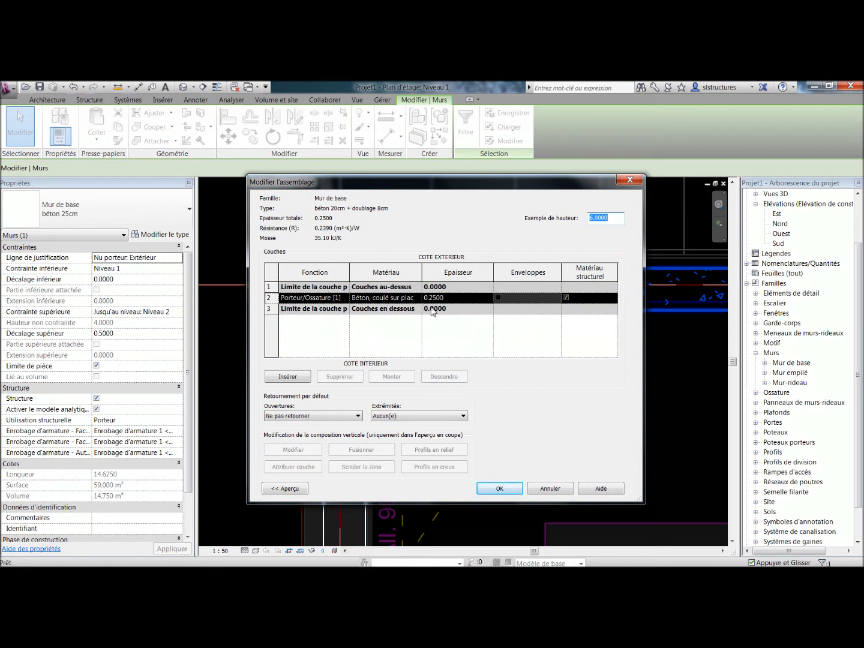
left_click(439, 301)
left_click_drag(451, 302, 424, 302)
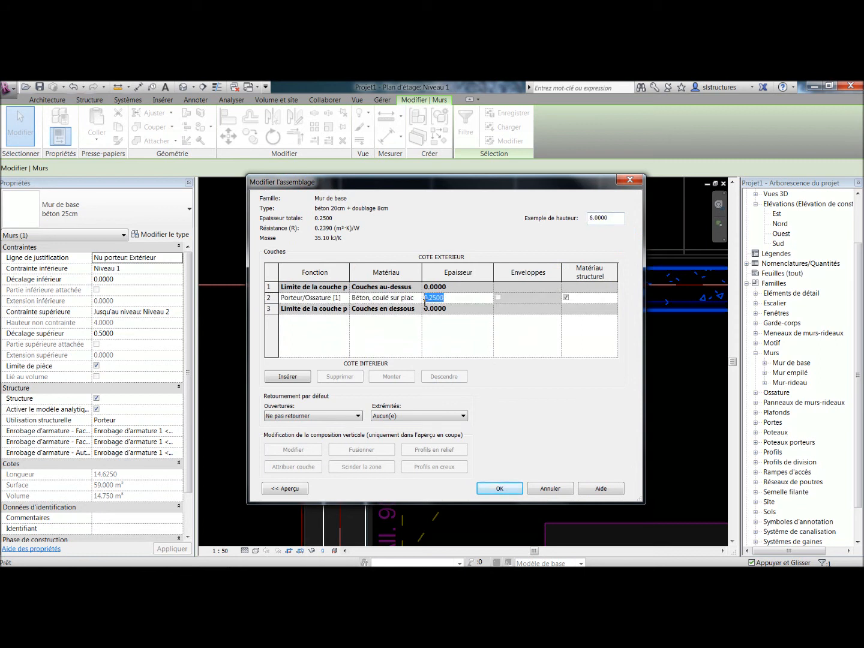
type("0.20")
key("Tab")
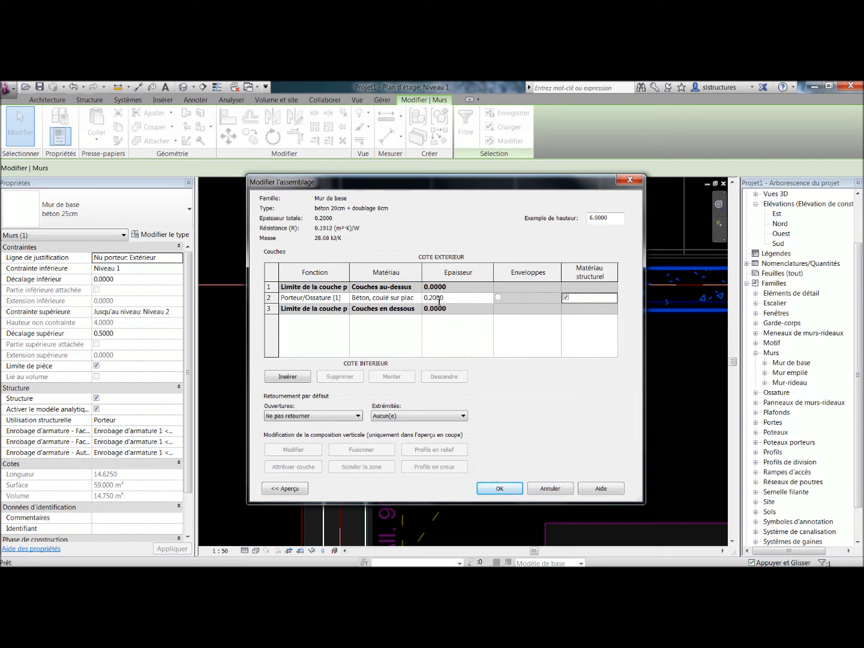
Insert a layer on the exterior side outside the core boundary and set its function to Doublage [2].
left_click(287, 377)
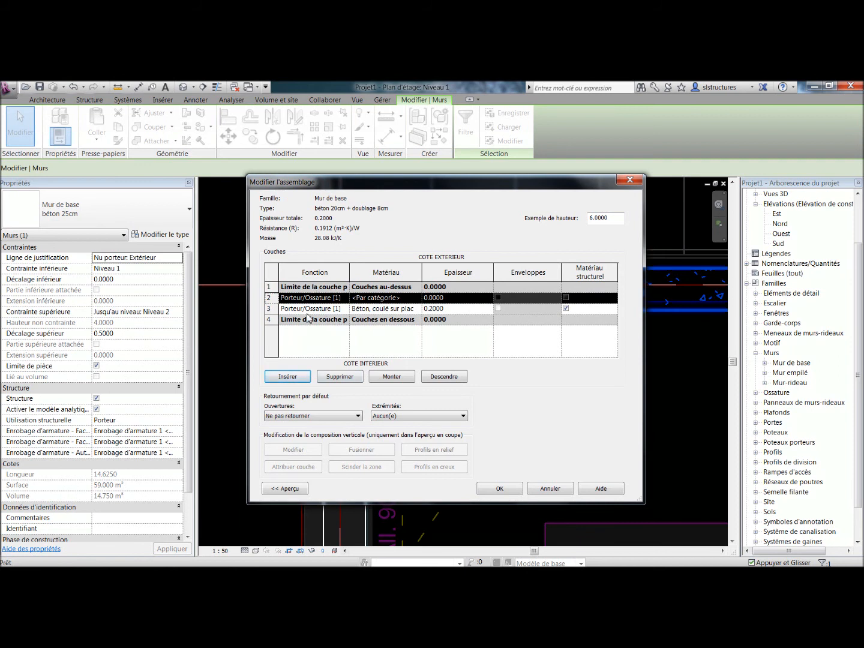
left_click(403, 378)
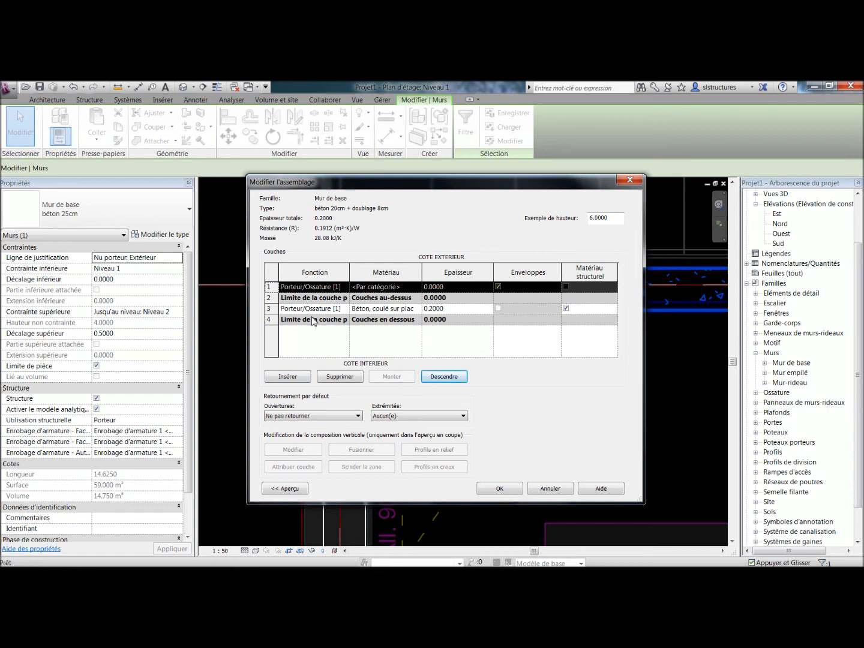
left_click(334, 290)
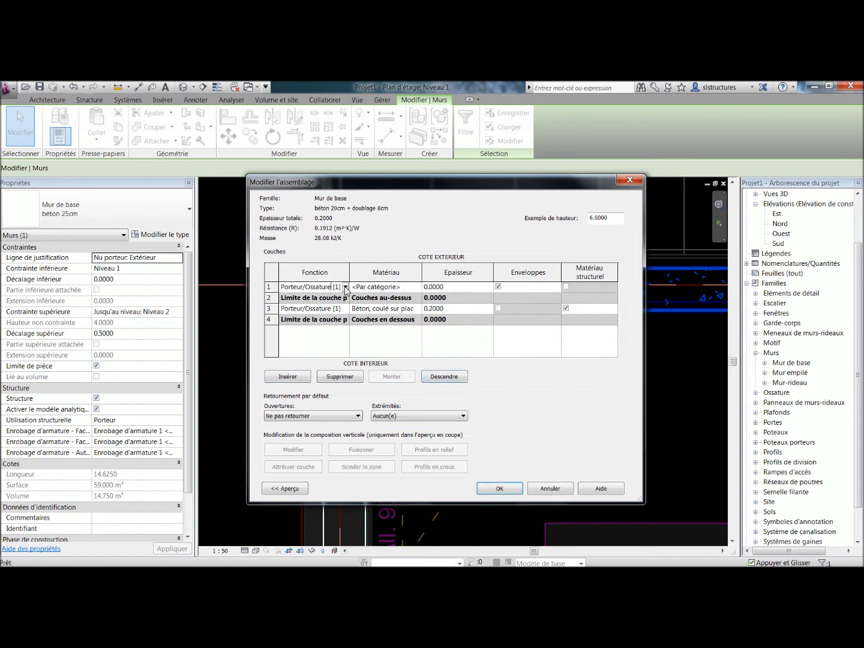
left_click(345, 287)
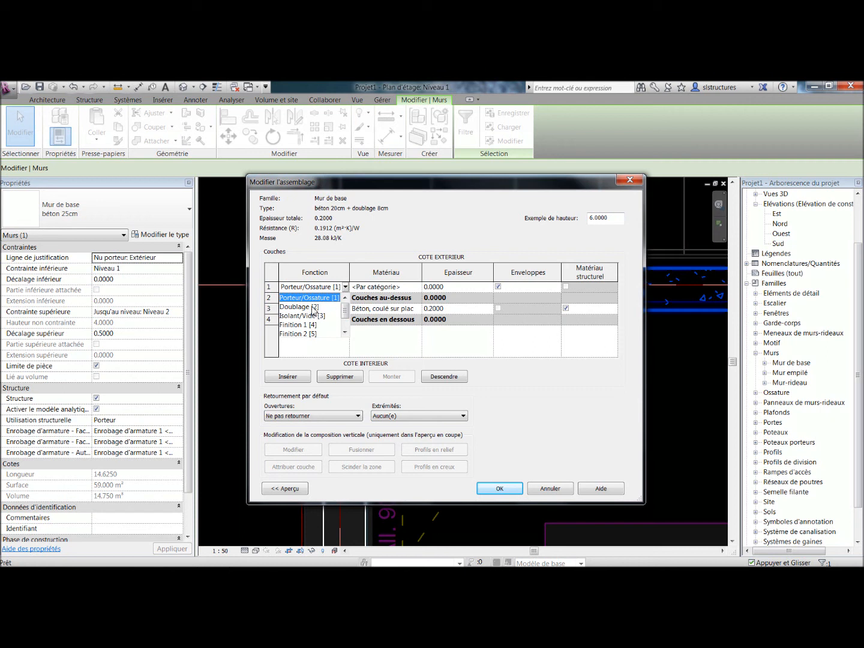
left_click(314, 308)
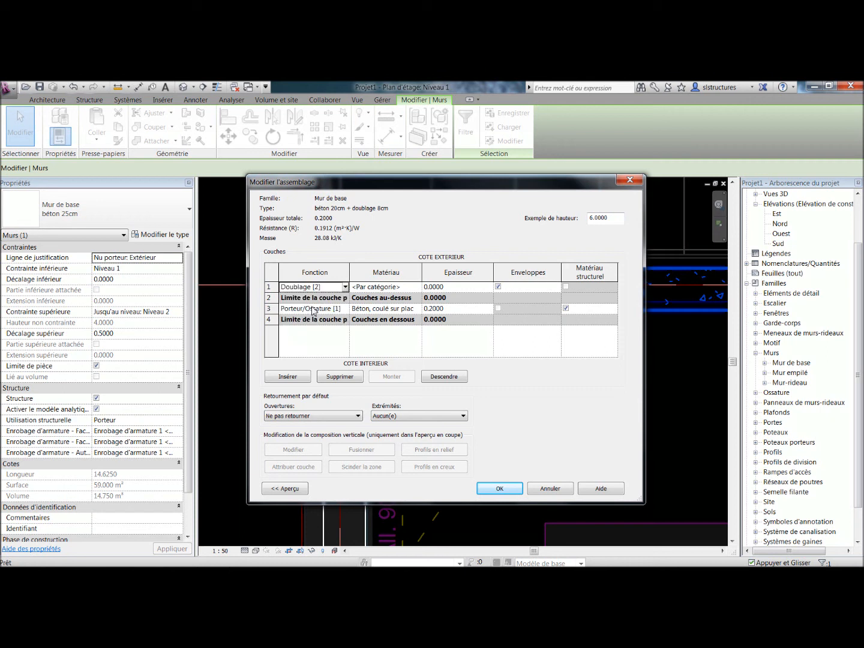
Find the material Isolant imperméable with the search term isolant and assign it to the Doublage [2] layer.
left_click(385, 289)
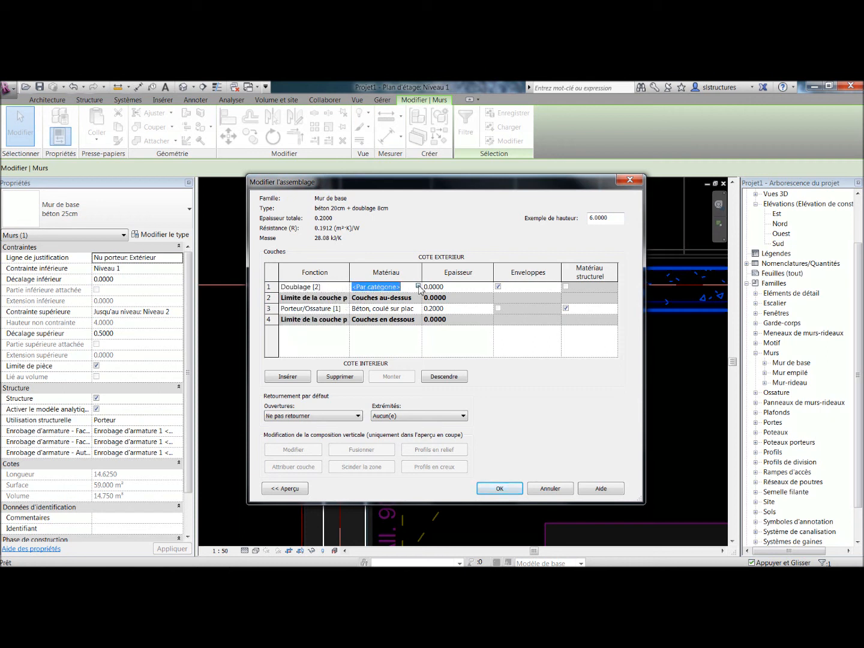
left_click(418, 287)
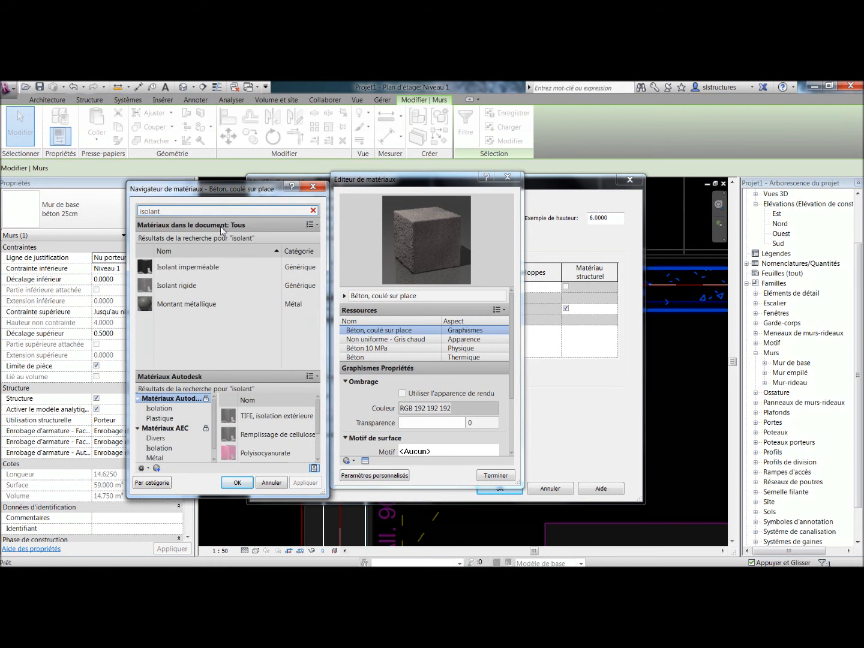
left_click(214, 267)
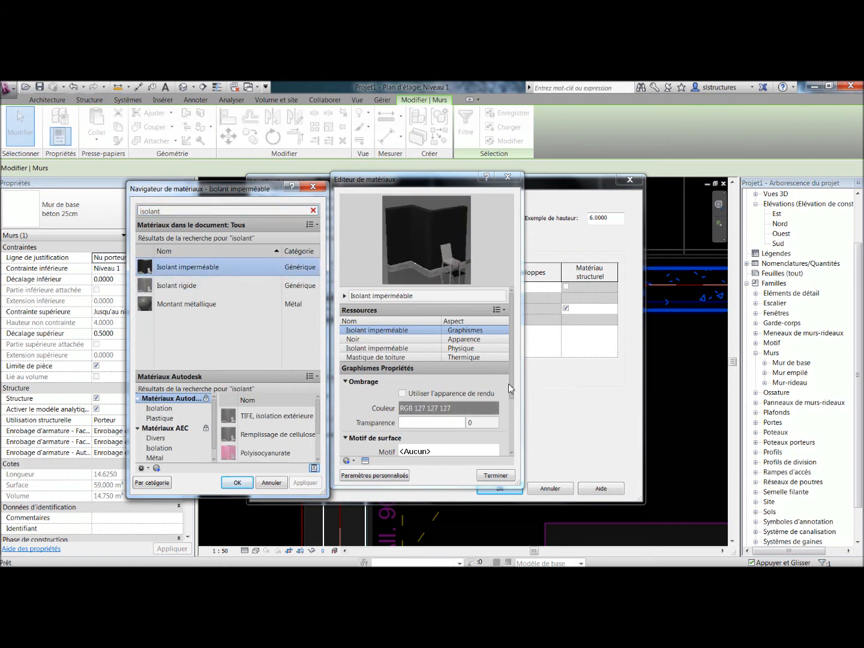
left_click_drag(513, 391, 513, 447)
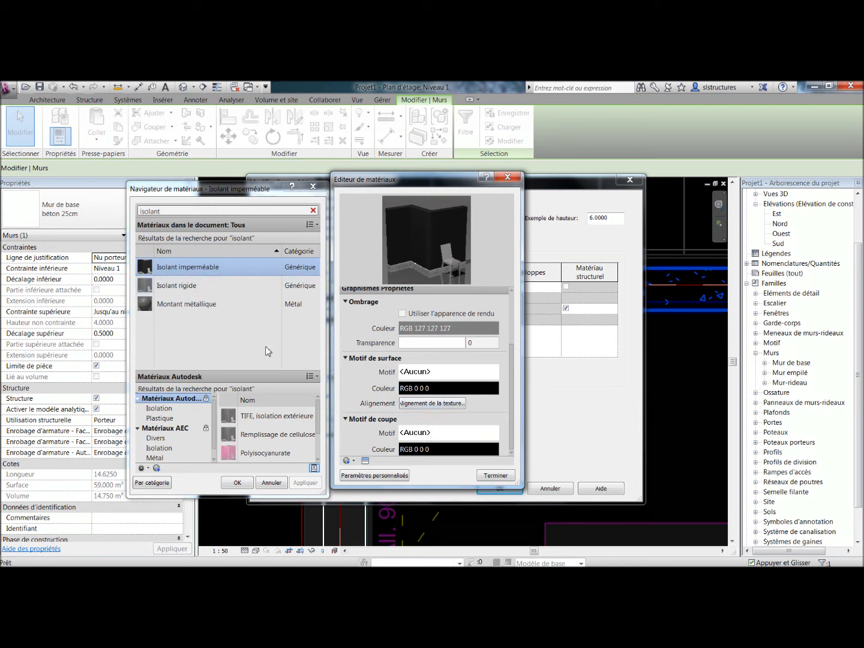
left_click(237, 483)
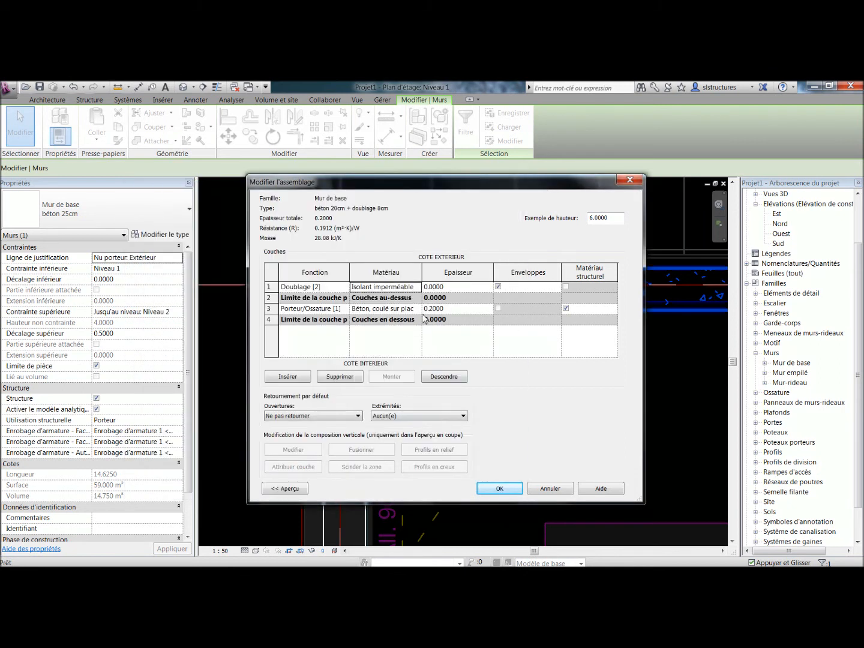
Set the Doublage [2] layer's thickness to 0.08 m and accept the wall type changes.
left_click(461, 287)
type("0")
left_click(506, 489)
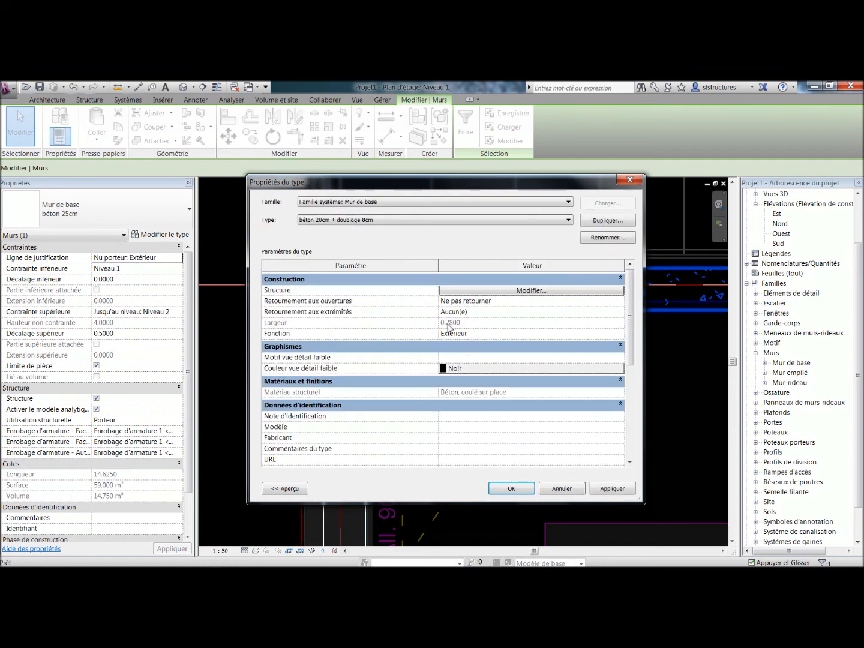
left_click(512, 488)
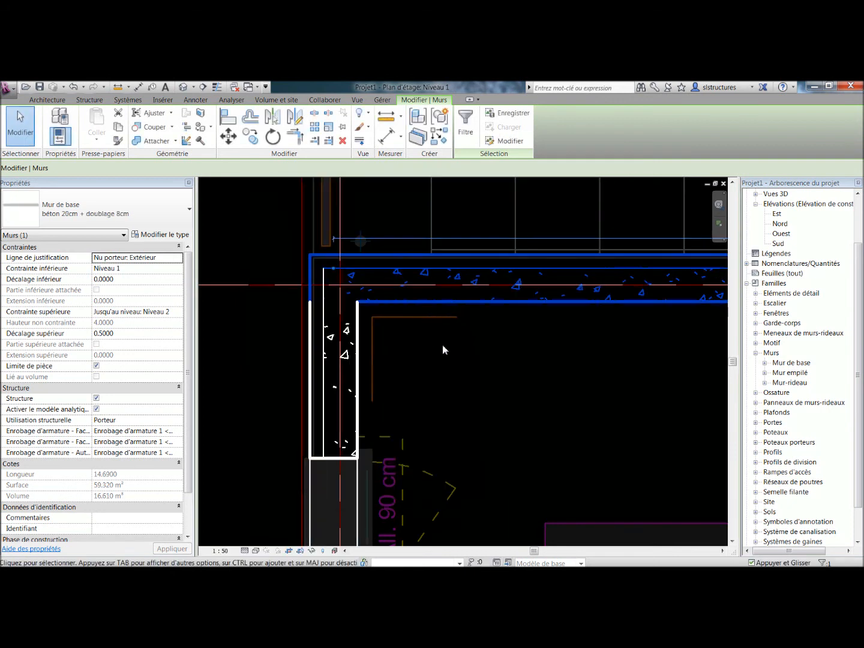
Examine the wall layers at the corner of grid lines C and 1 with thin lines switched on, and restore the line weights.
left_click(419, 322)
scroll(316, 257, "up", 3)
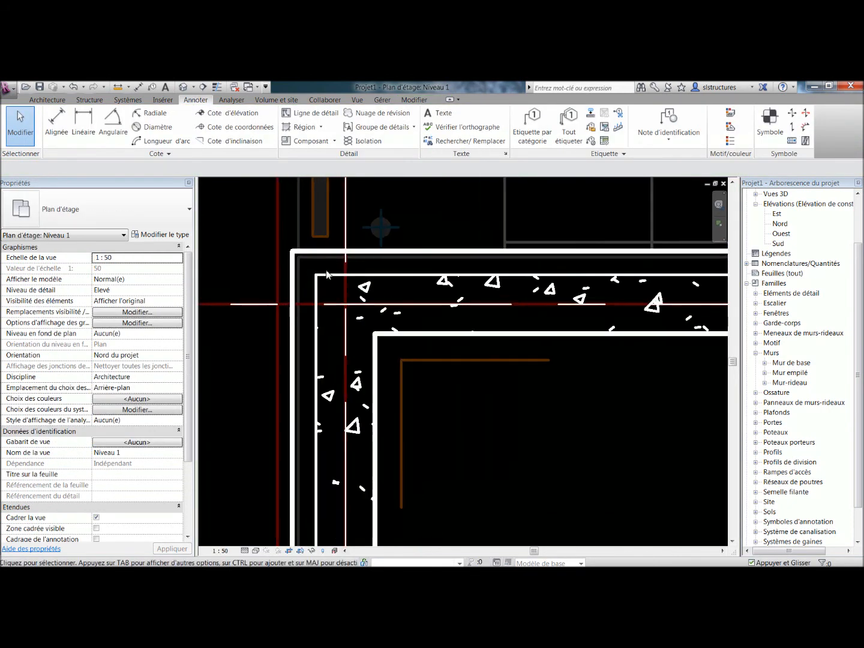
left_click(215, 87)
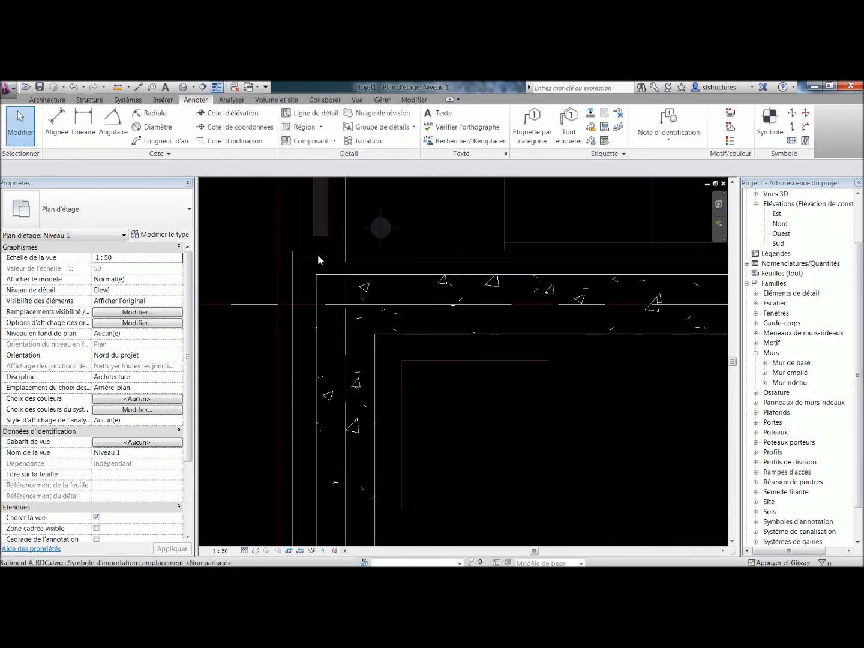
left_click(318, 259)
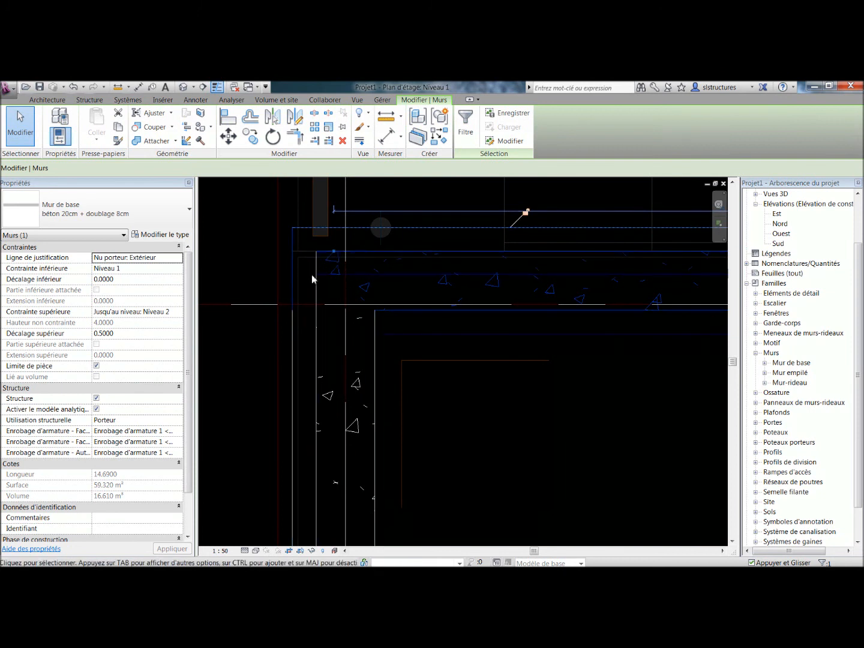
key("Escape")
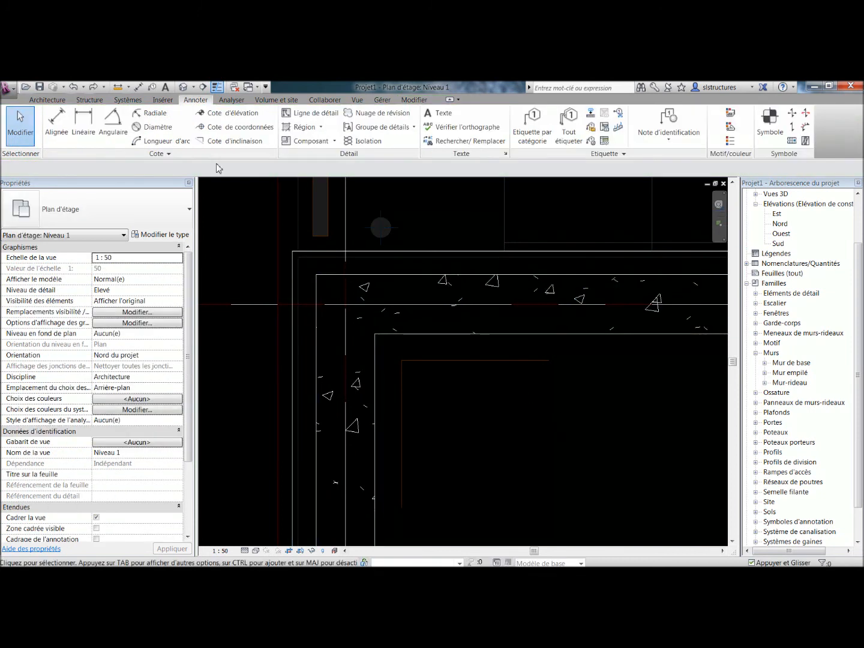
key("t")
key("l")
Override the cut line styles of host layers in the Niveau 1 plan and set the Porteur/Ossature [1] line weight to 4.
scroll(414, 312, "down", 4)
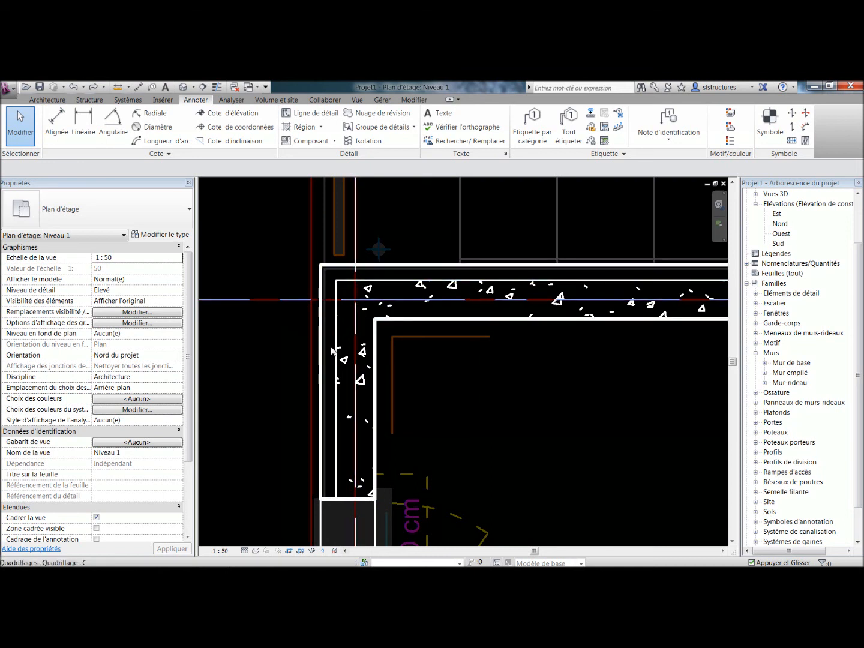
scroll(360, 288, "down", 2)
middle_click_drag(470, 309, 424, 307)
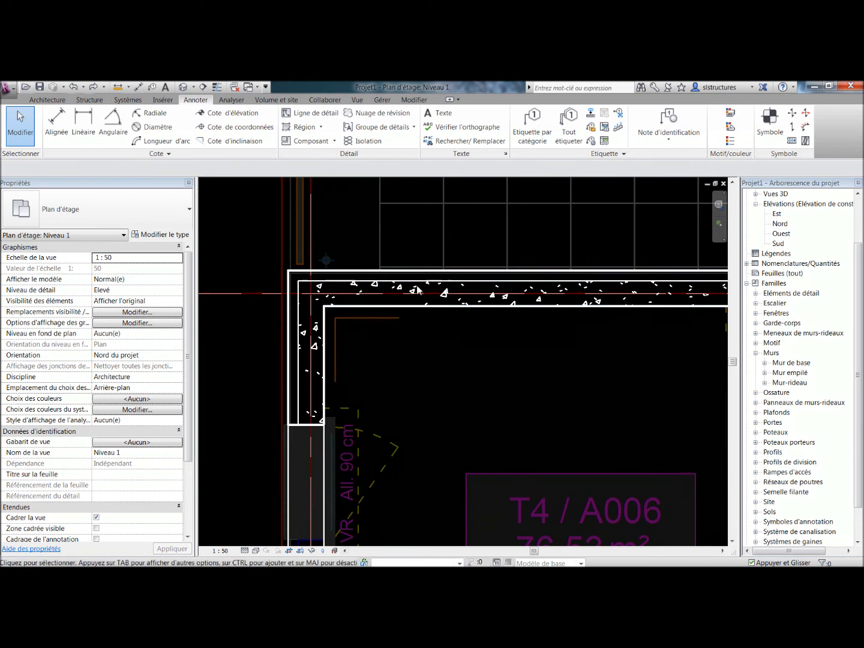
middle_click_drag(342, 248, 394, 277)
scroll(353, 320, "up", 2)
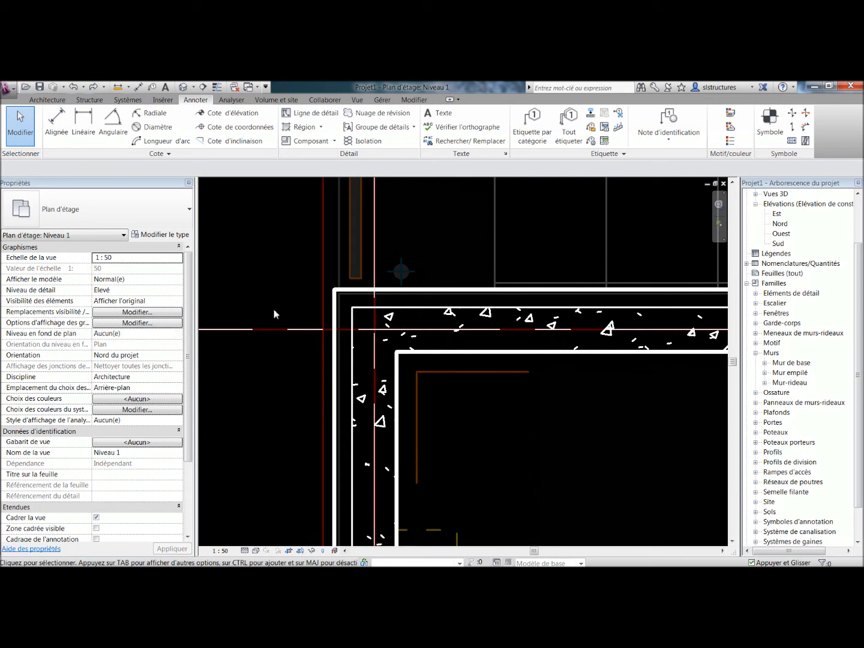
key("v")
key("g")
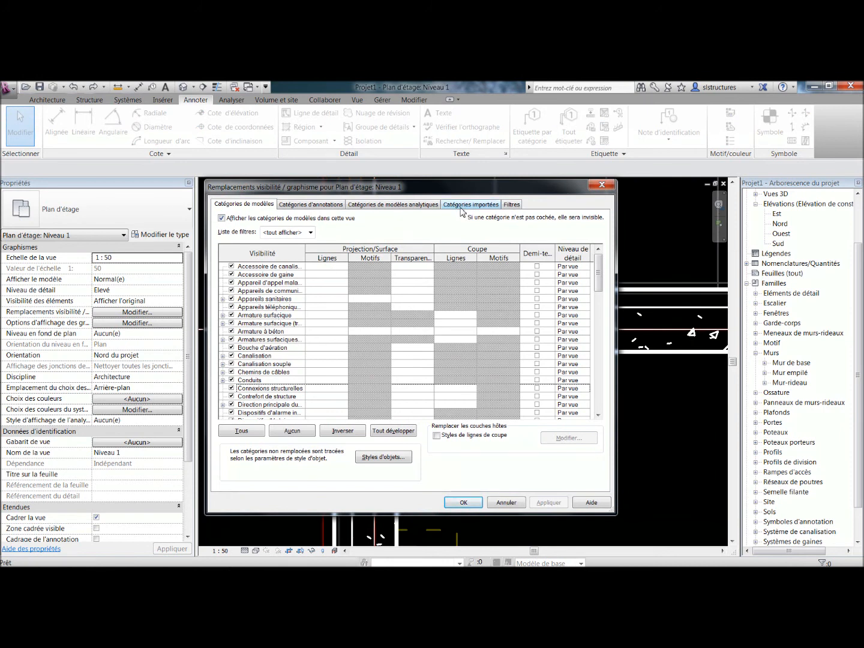
left_click(446, 440)
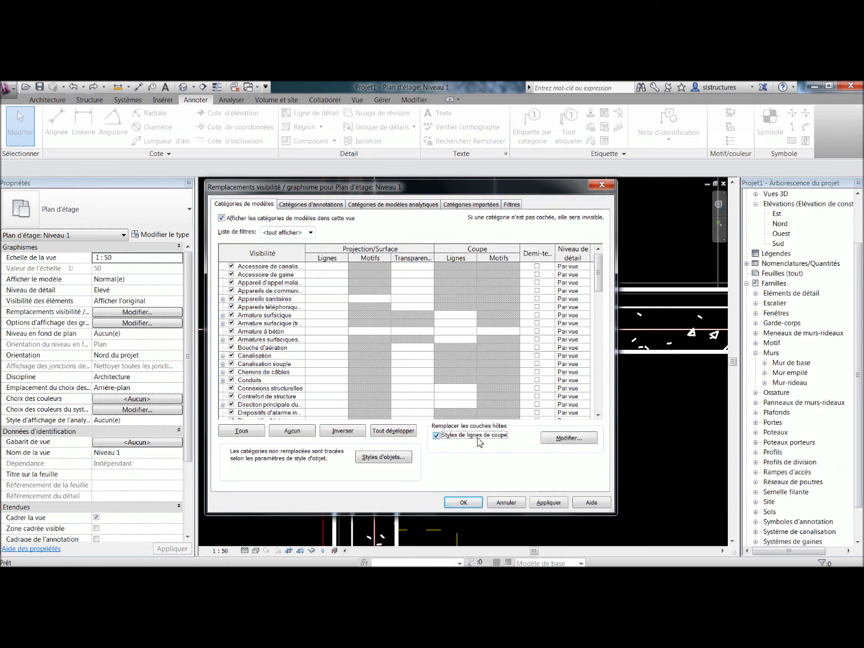
left_click(564, 439)
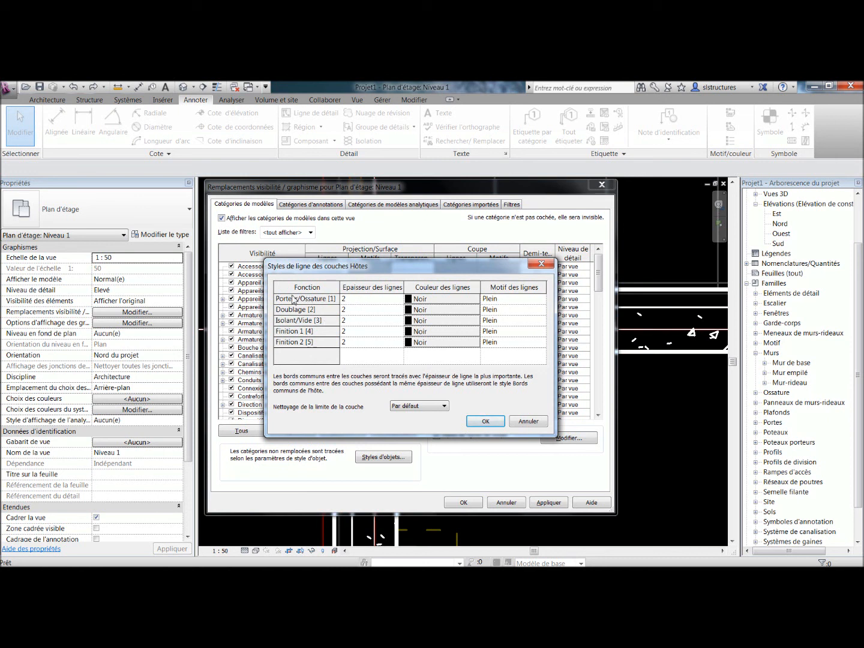
left_click(353, 304)
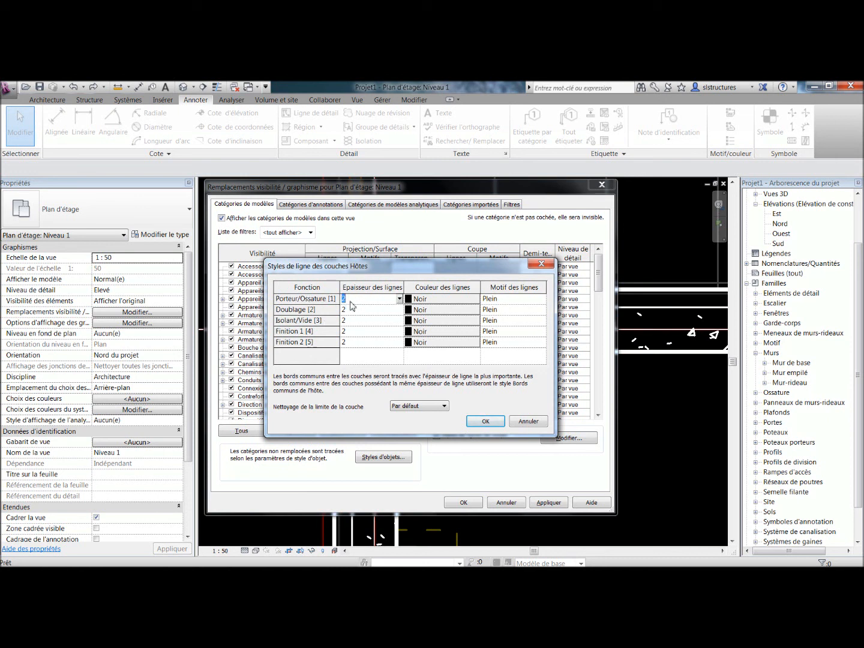
left_click(399, 299)
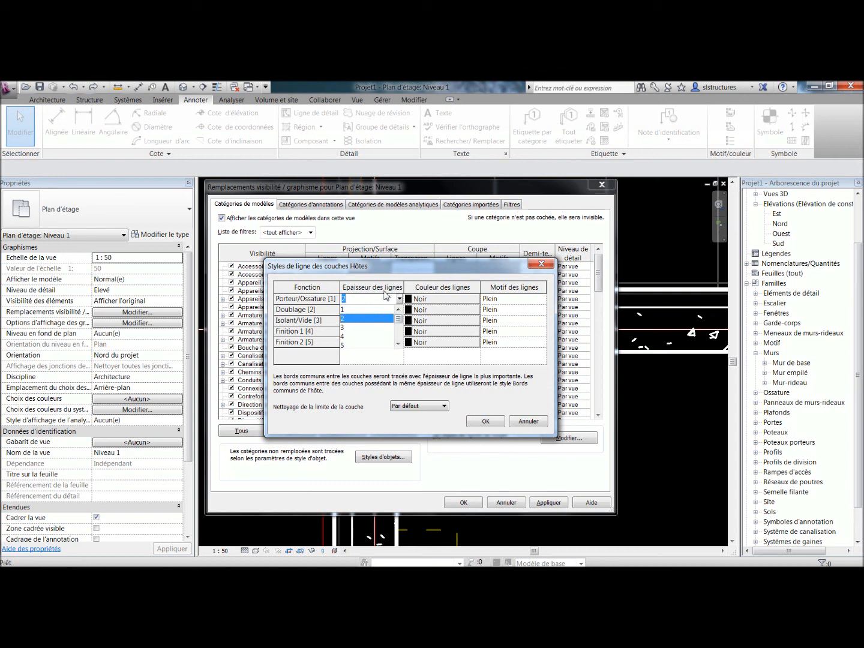
left_click(361, 337)
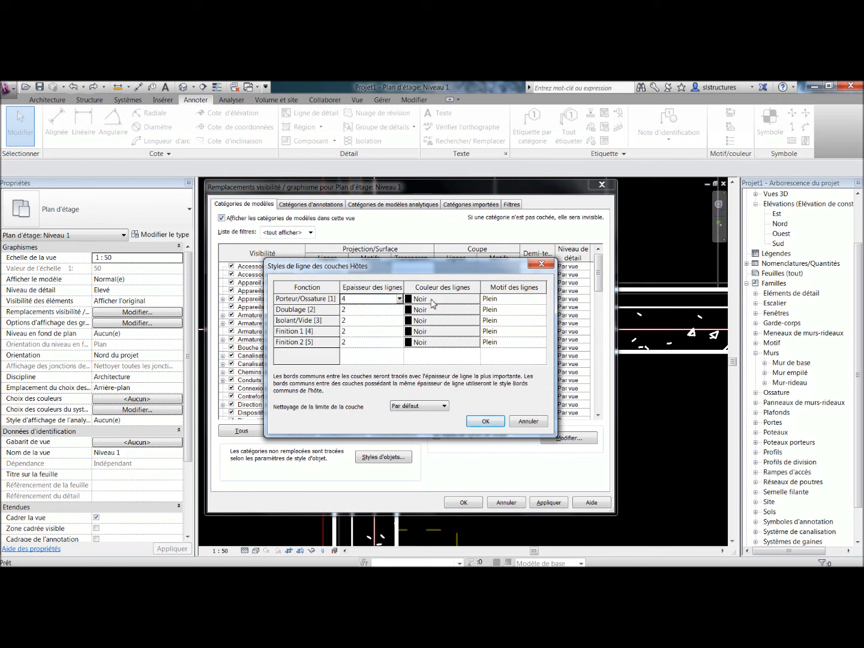
Give the Doublage [2] layer a line weight of 1 and the grey line colour RVB 192-192-192.
left_click(352, 311)
left_click(400, 310)
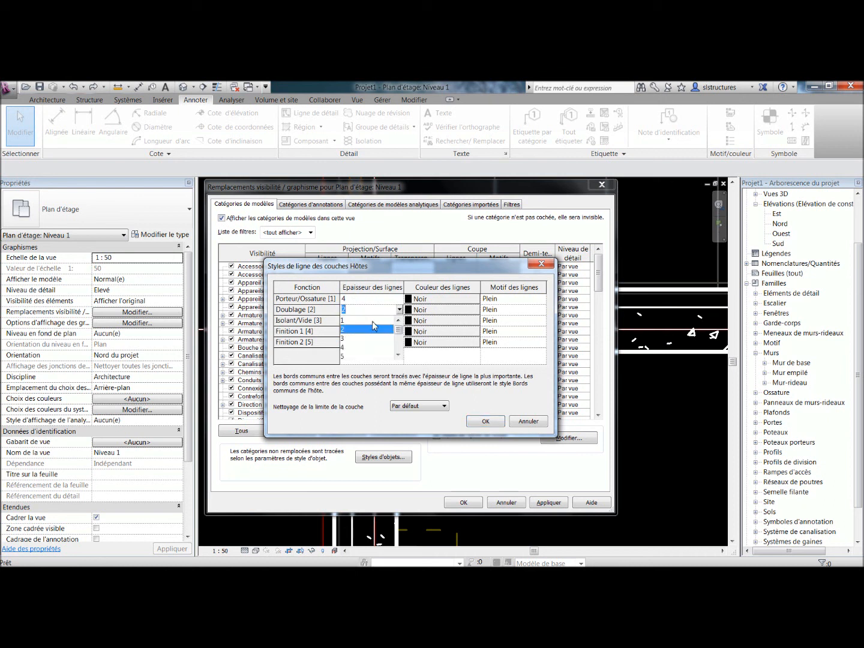
left_click(372, 321)
left_click(422, 315)
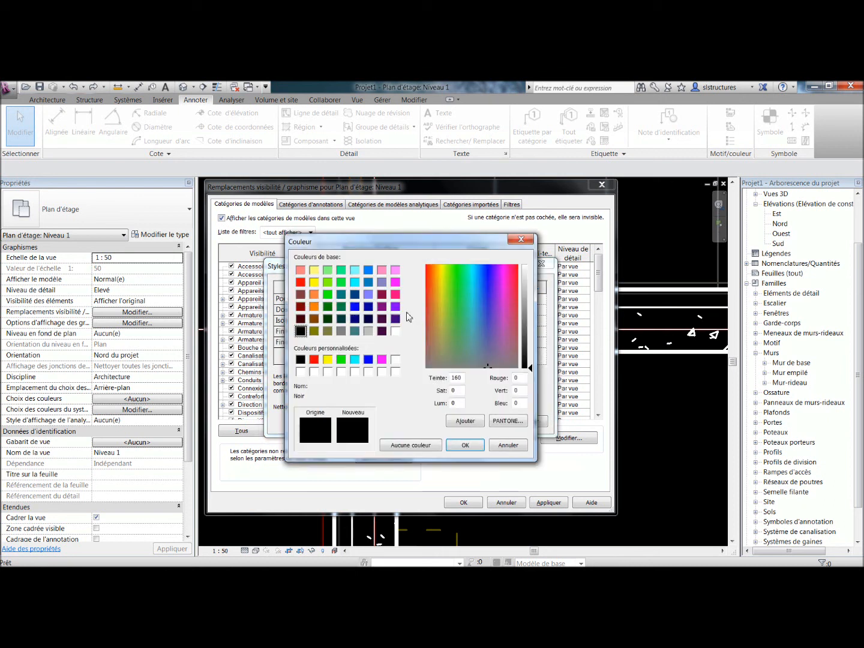
left_click(369, 331)
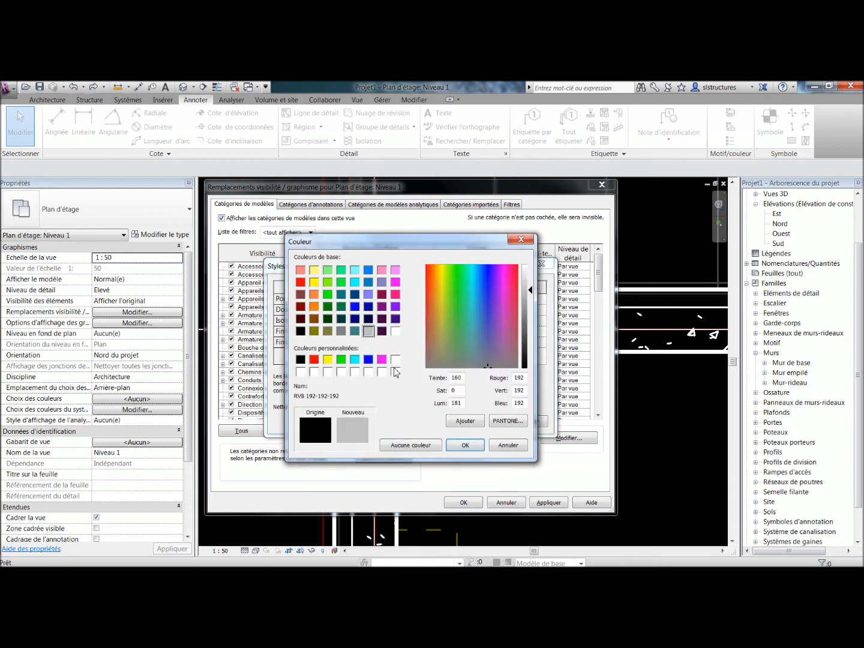
left_click(465, 449)
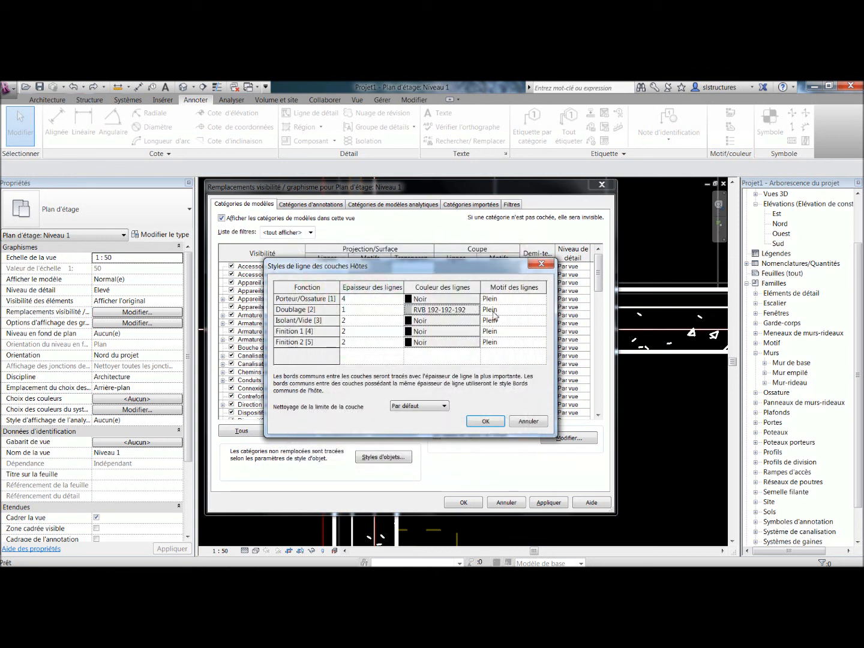
Choose a dashed line pattern for the Doublage [2] layer and apply the graphic overrides to the plan.
left_click(522, 311)
left_click(542, 310)
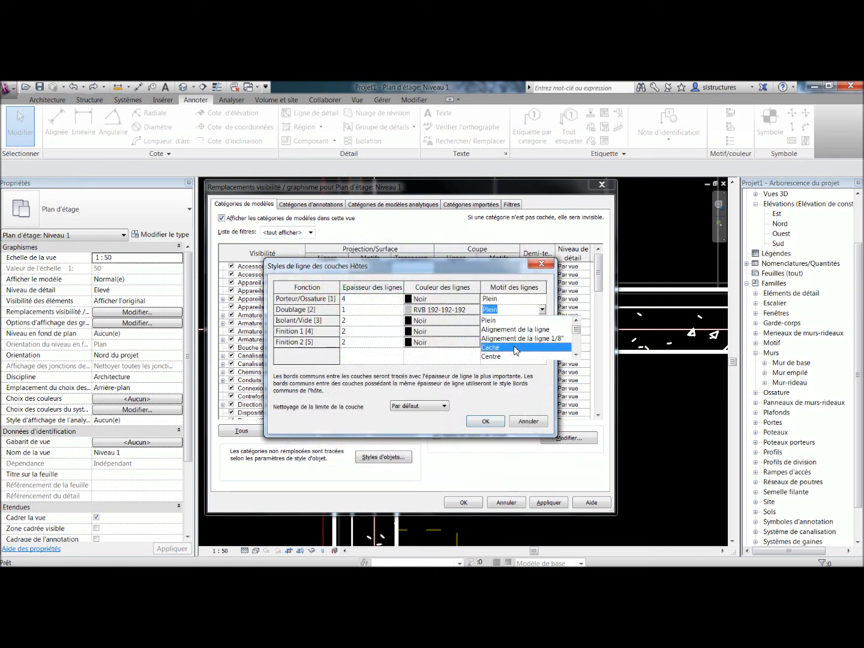
left_click(489, 323)
left_click(486, 421)
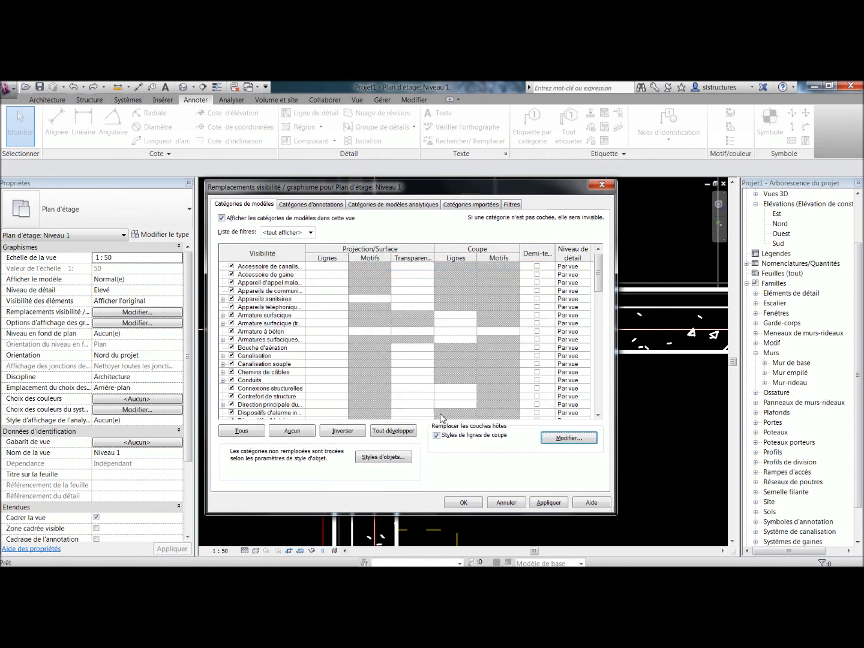
left_click(464, 502)
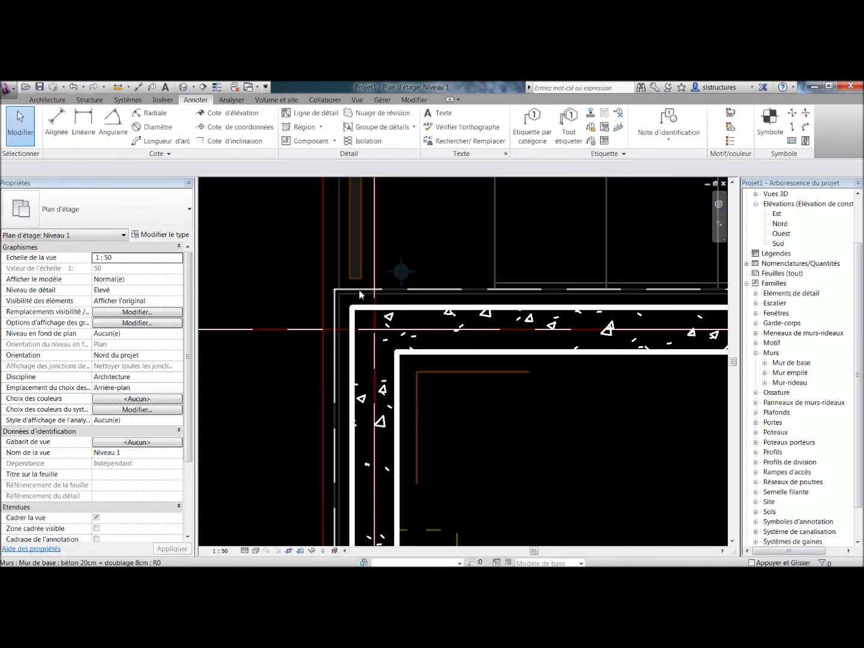
Examine how the concrete and lining layers are drawn along the walls around the corner of grid lines C and 1.
scroll(347, 291, "down", 2)
scroll(406, 338, "down", 2)
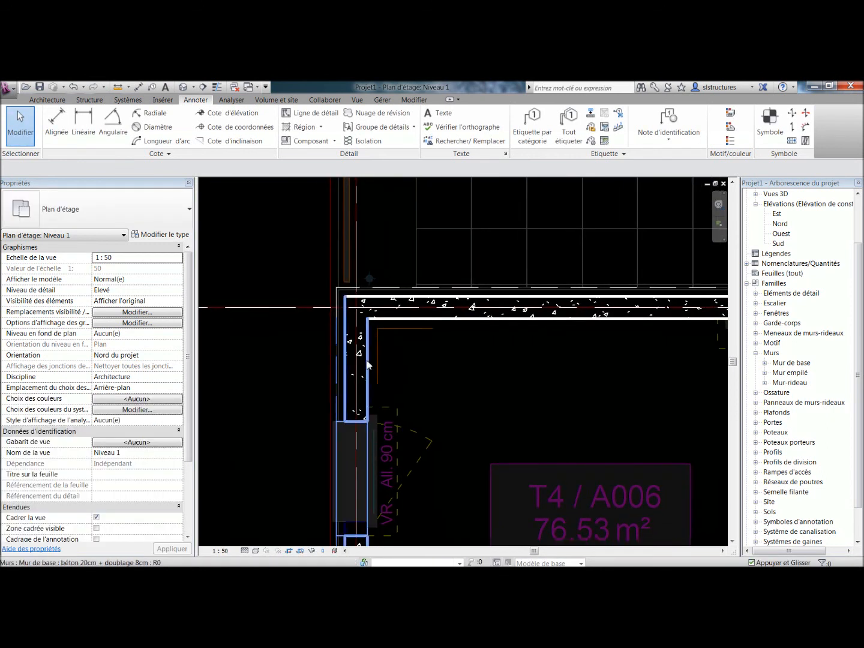
middle_click_drag(583, 341, 586, 310)
scroll(356, 282, "up", 2)
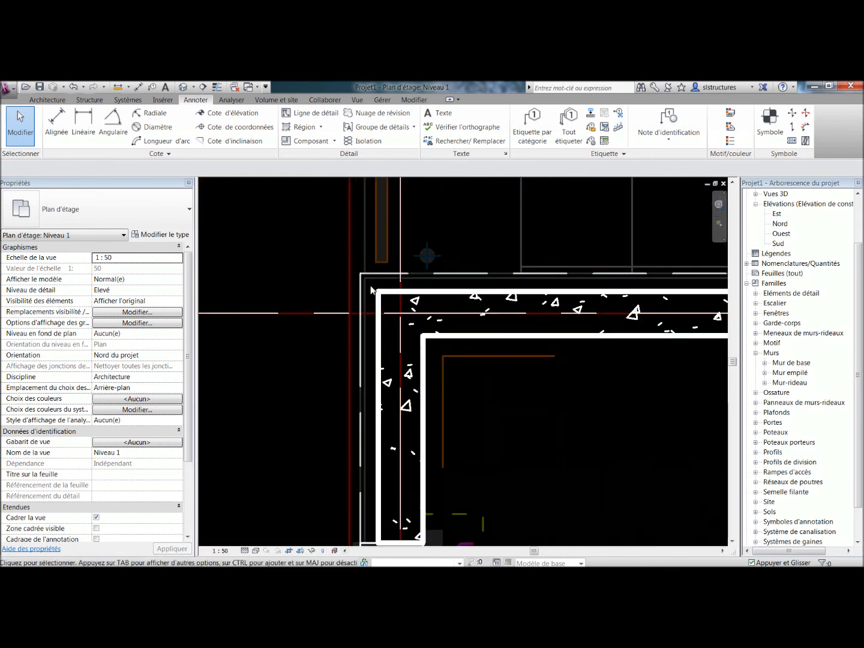
scroll(371, 368, "down", 4)
middle_click_drag(370, 367, 364, 338)
middle_click_drag(357, 460, 371, 387)
middle_click_drag(415, 320, 399, 382)
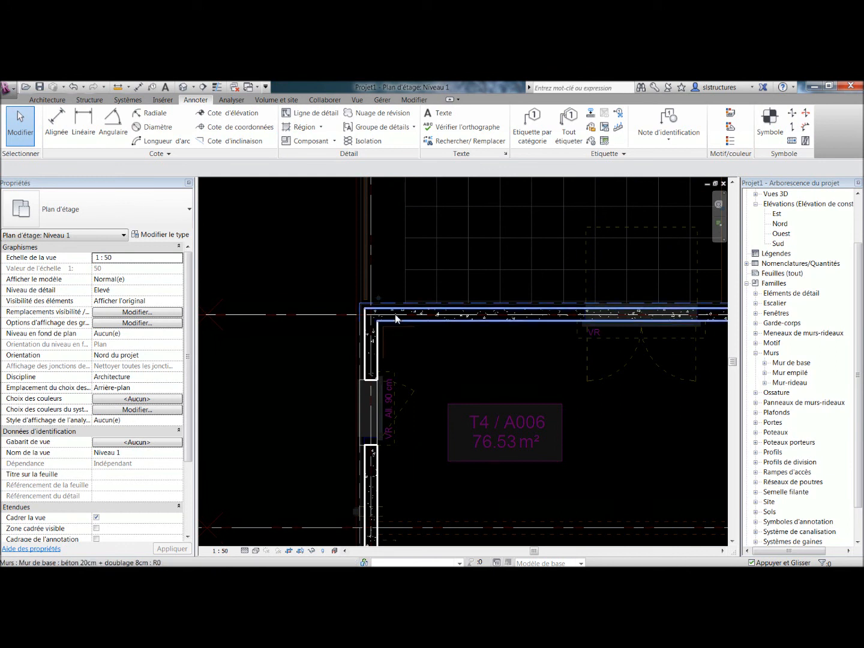
Rename the type of the wall along grid line C to béton 20cm + pierre 15cm.
scroll(391, 331, "up", 2)
left_click(357, 285)
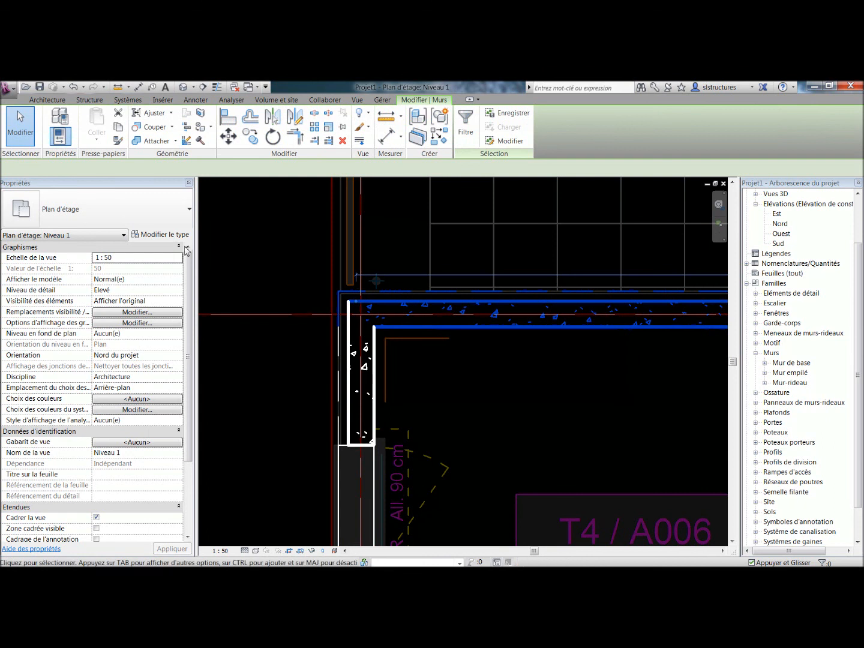
left_click(160, 235)
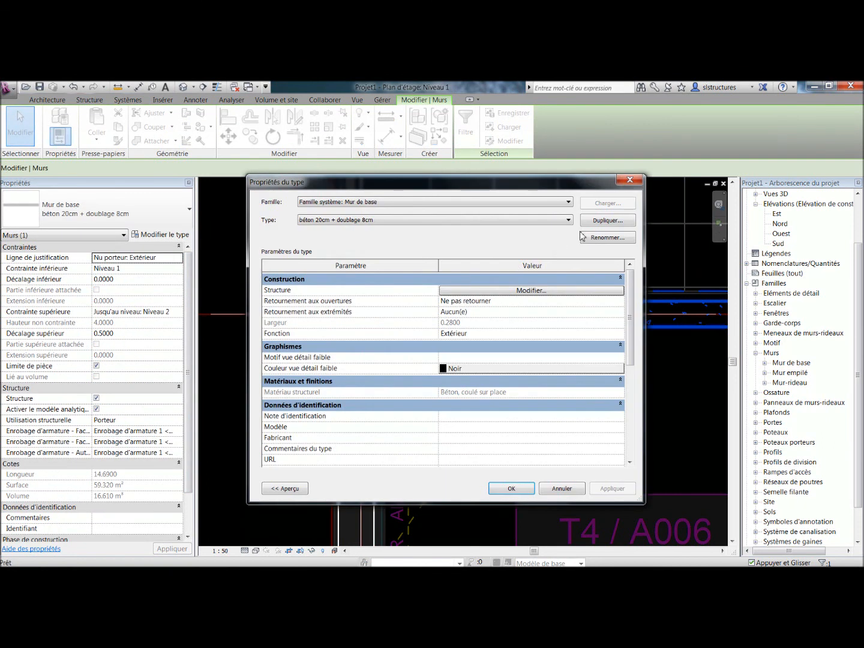
left_click(605, 238)
left_click_drag(502, 344, 462, 346)
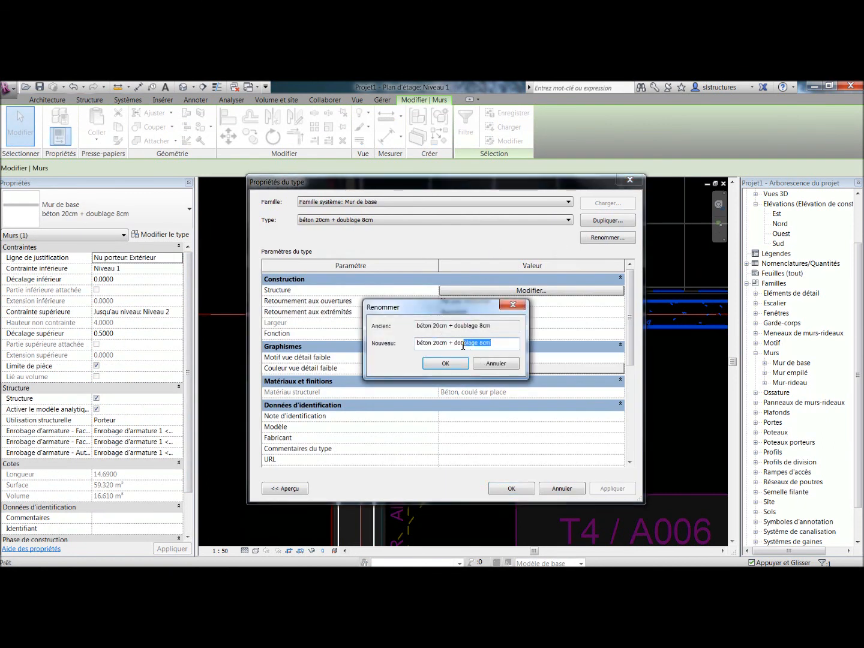
type("pla")
left_click(461, 364)
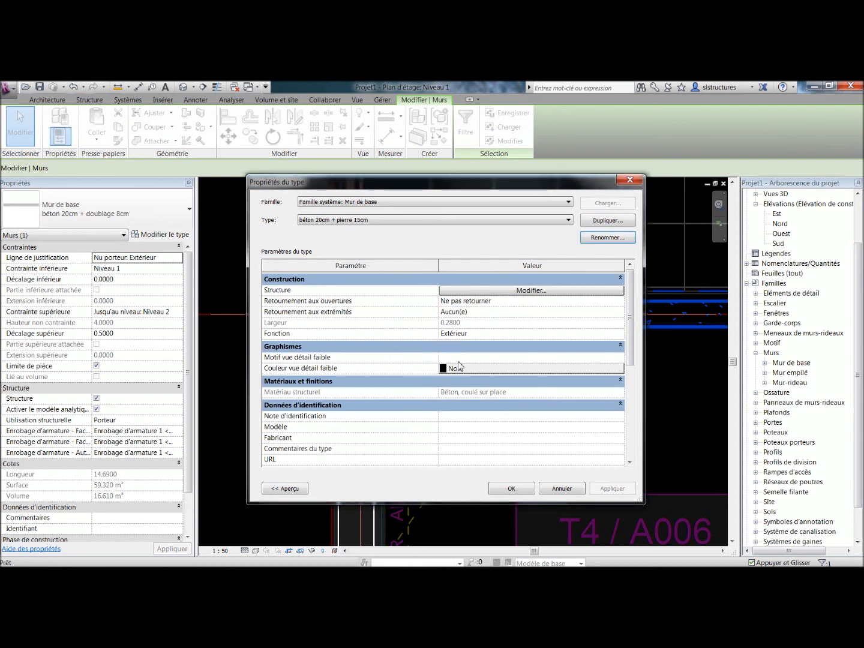
Assign the Pierre stone material from the Autodesk library to the Doublage [2] layer of the béton 20cm + pierre 15cm wall type.
left_click(508, 291)
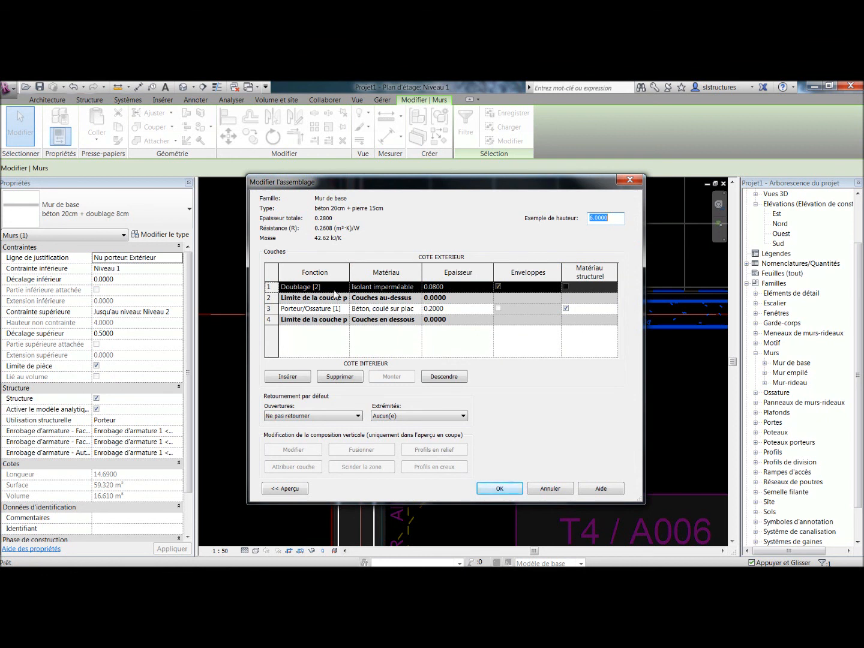
left_click(371, 287)
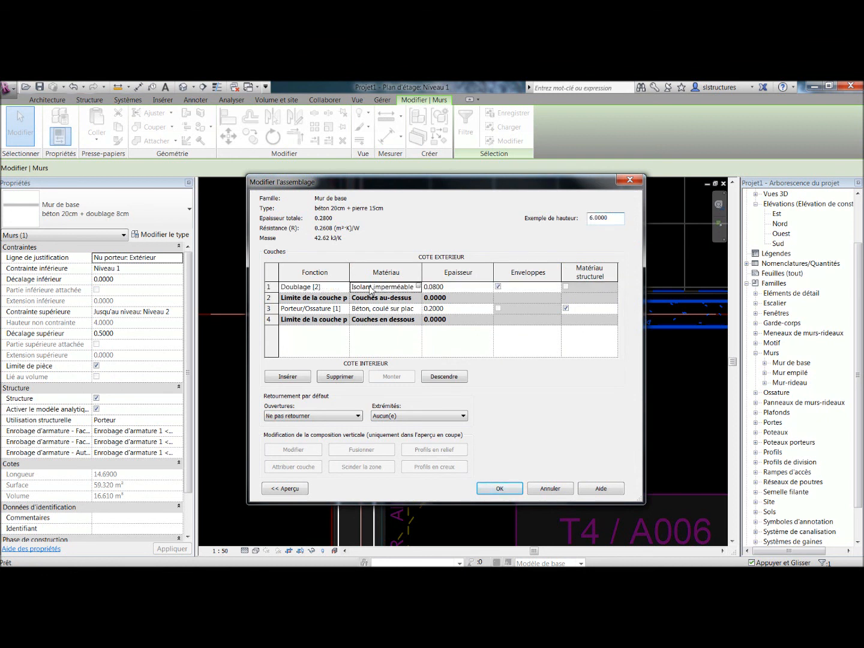
left_click(418, 287)
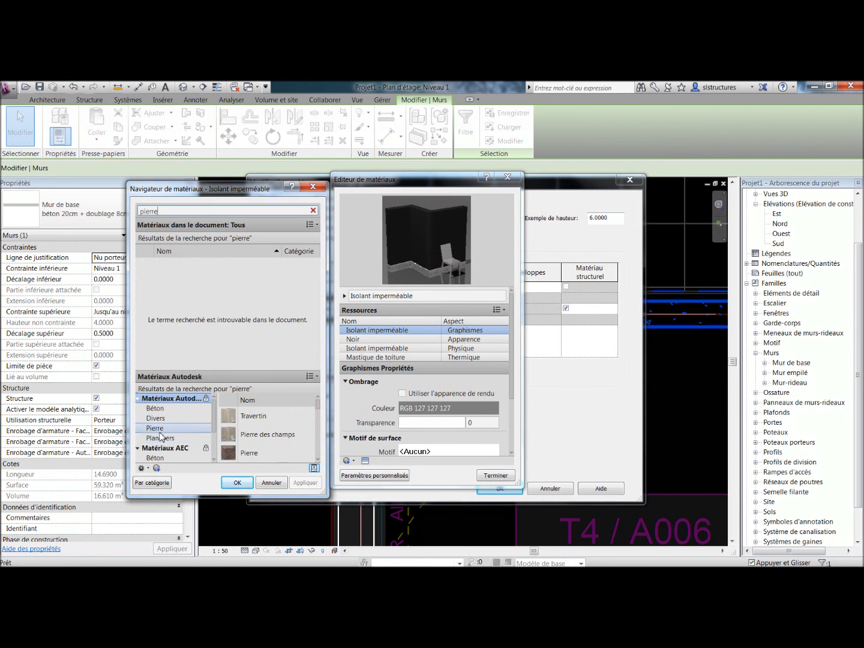
left_click(160, 433)
scroll(264, 432, "down", 2)
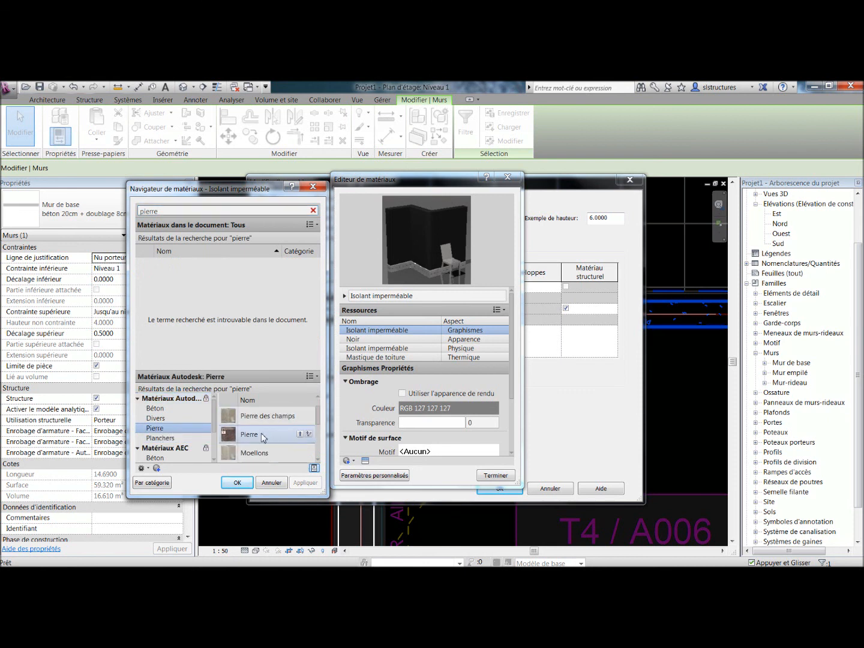
left_click(299, 433)
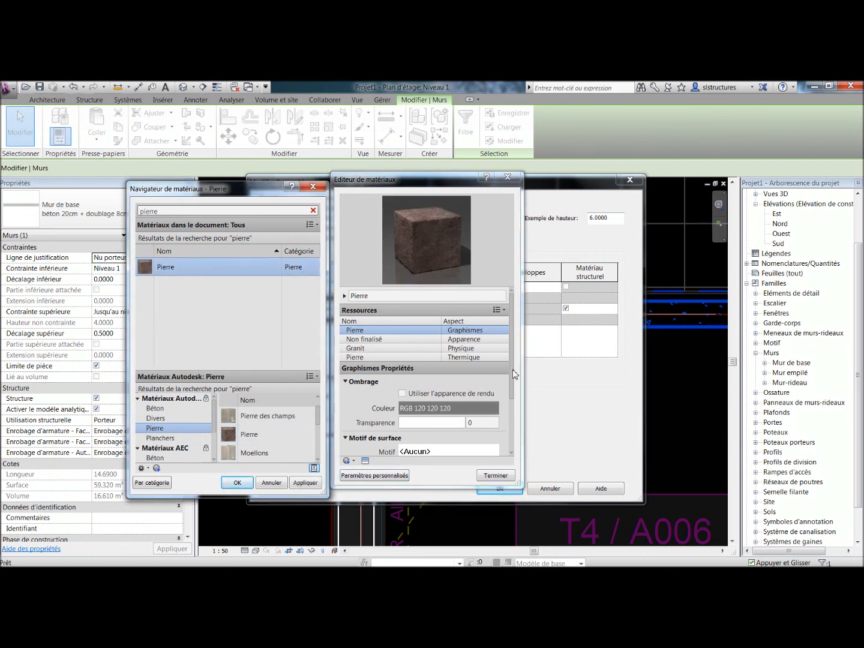
Set the Pierre material's cut pattern to Sable - Dense and the Doublage [2] layer's thickness to 0.15.
left_click_drag(515, 373, 514, 432)
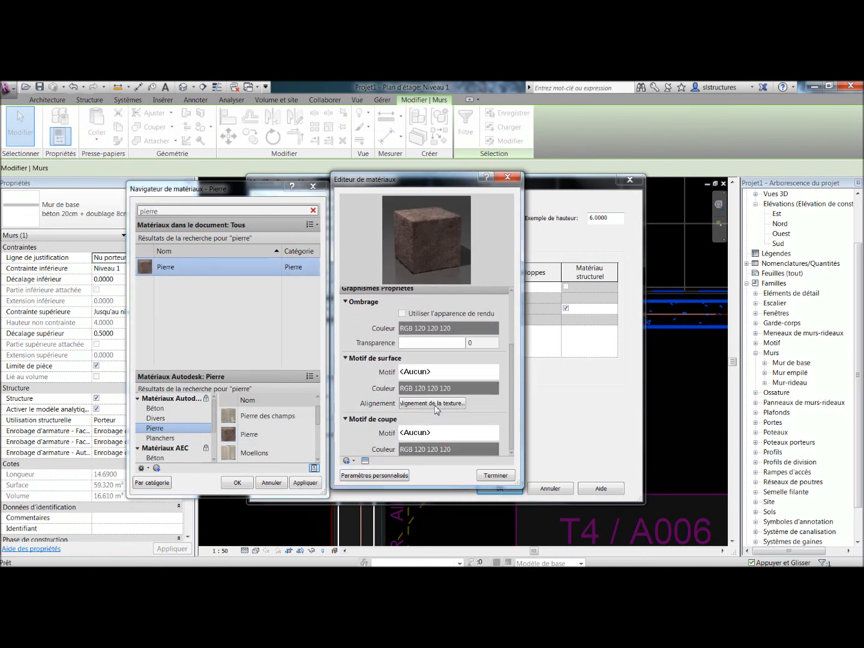
left_click(414, 433)
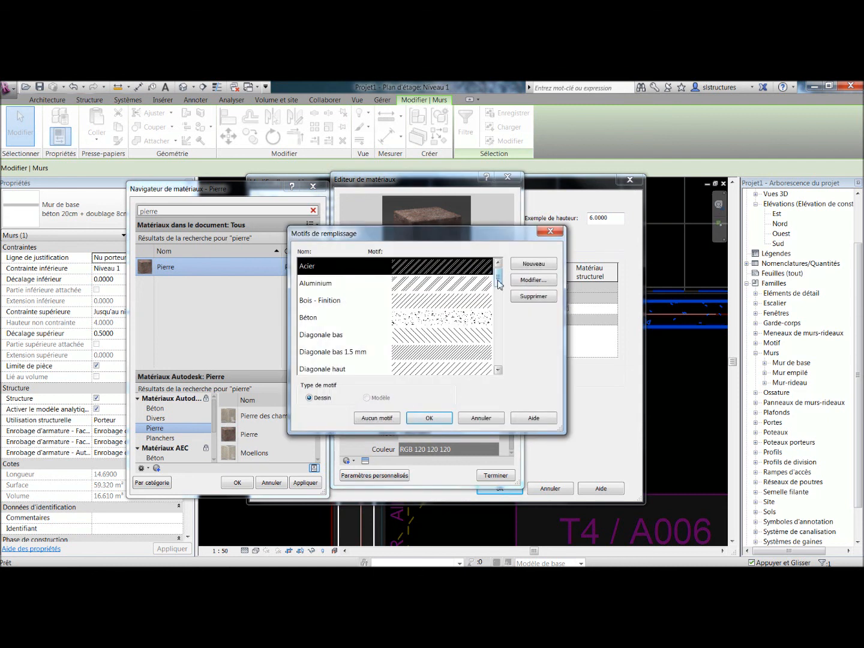
left_click_drag(498, 280, 498, 342)
left_click(441, 339)
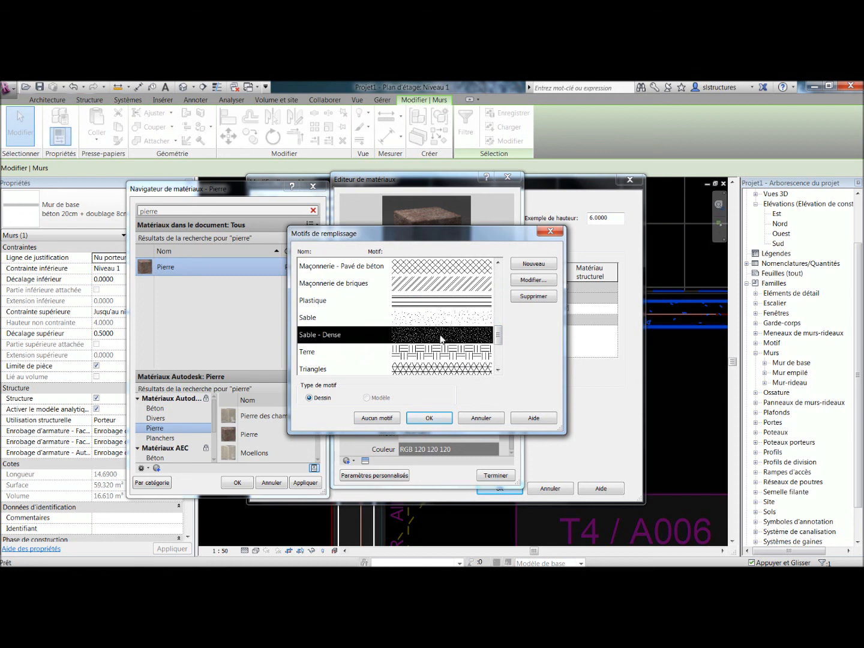
left_click(421, 422)
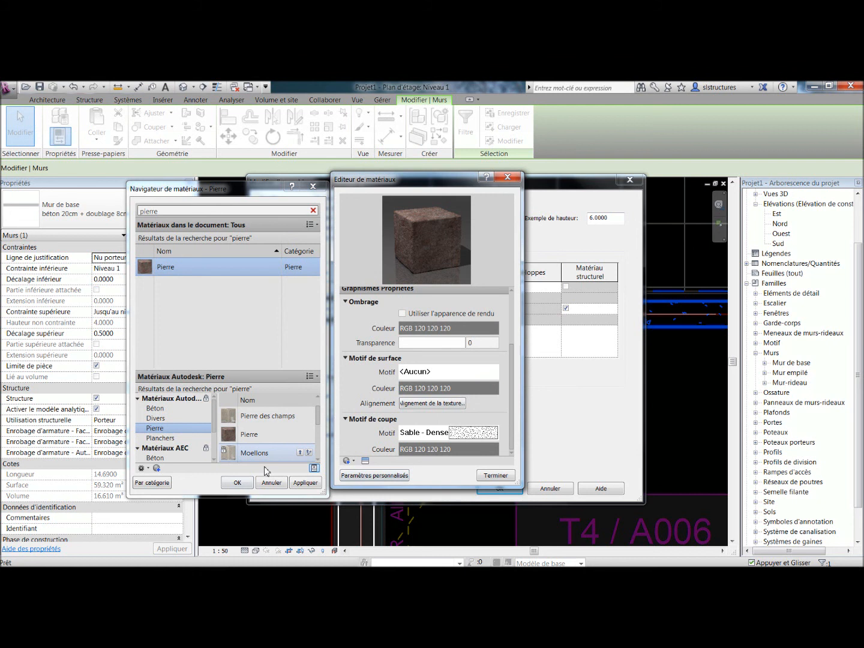
left_click(238, 484)
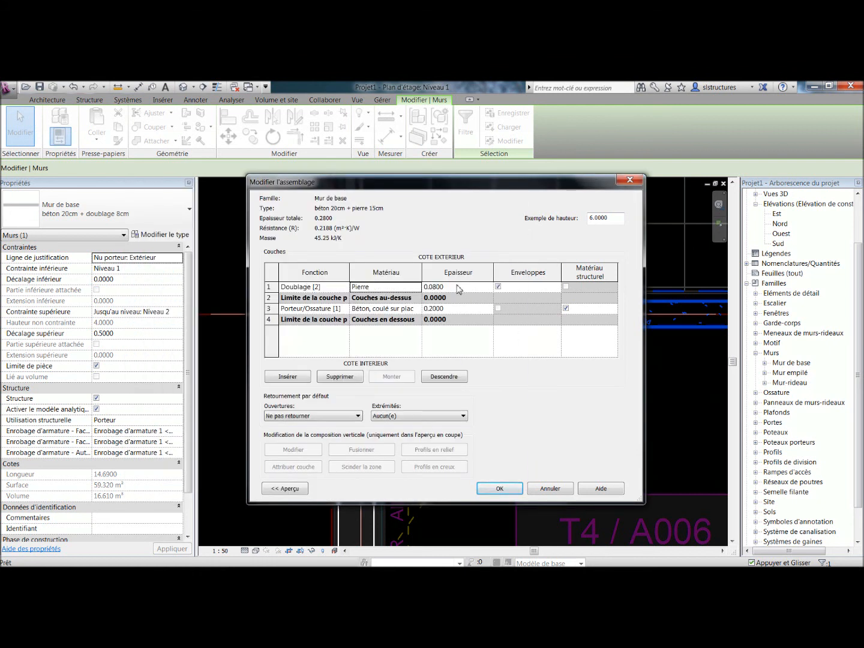
left_click(458, 288)
type("0.15")
Set the surface pattern colour of the Pierre material to light grey RVB 192-192-192.
left_click(381, 287)
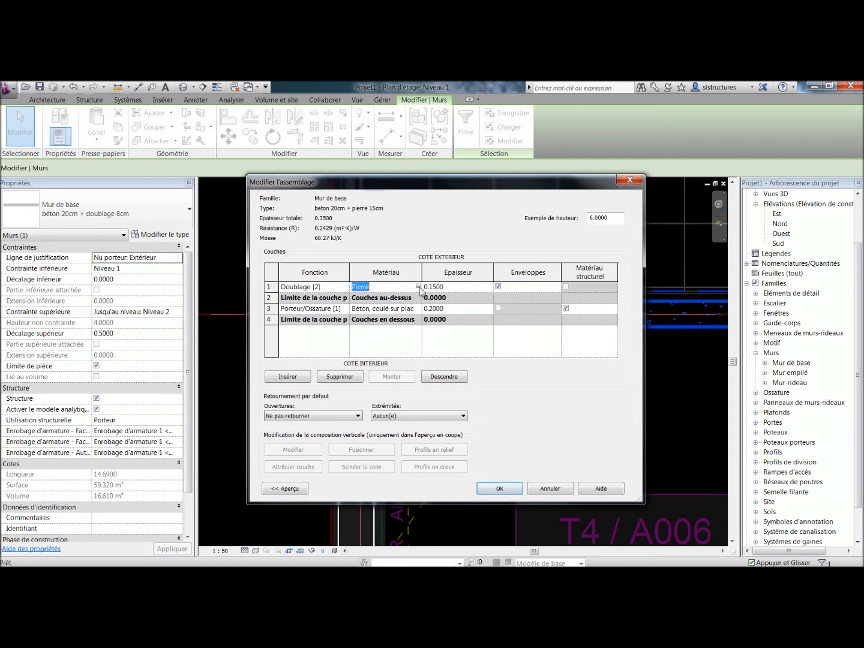
left_click(418, 287)
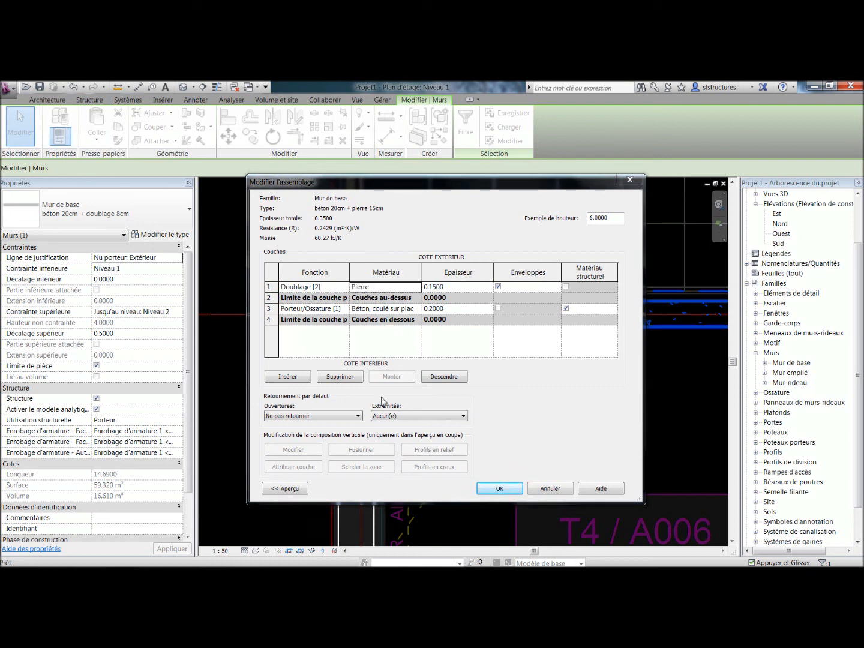
left_click_drag(512, 389, 510, 430)
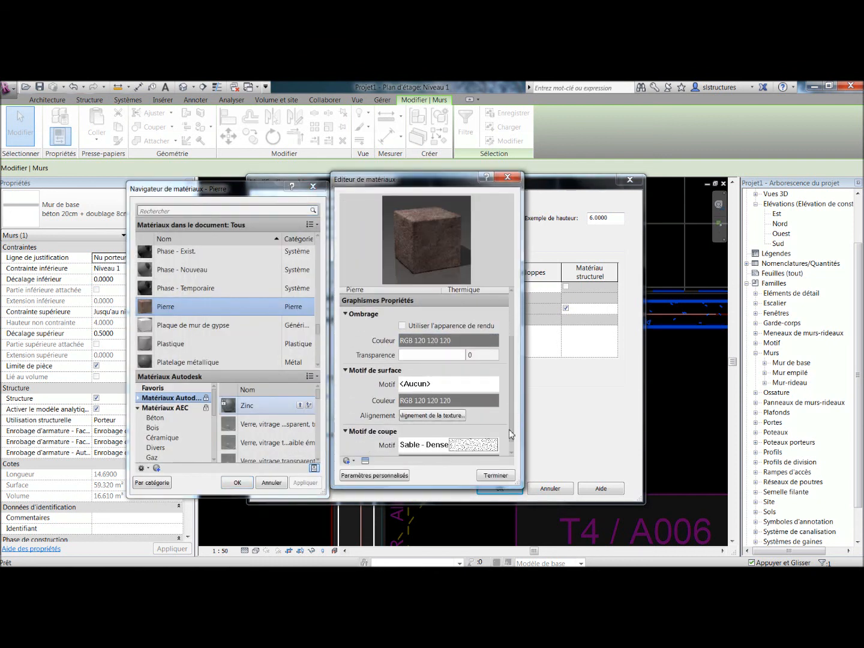
left_click(427, 401)
left_click(385, 313)
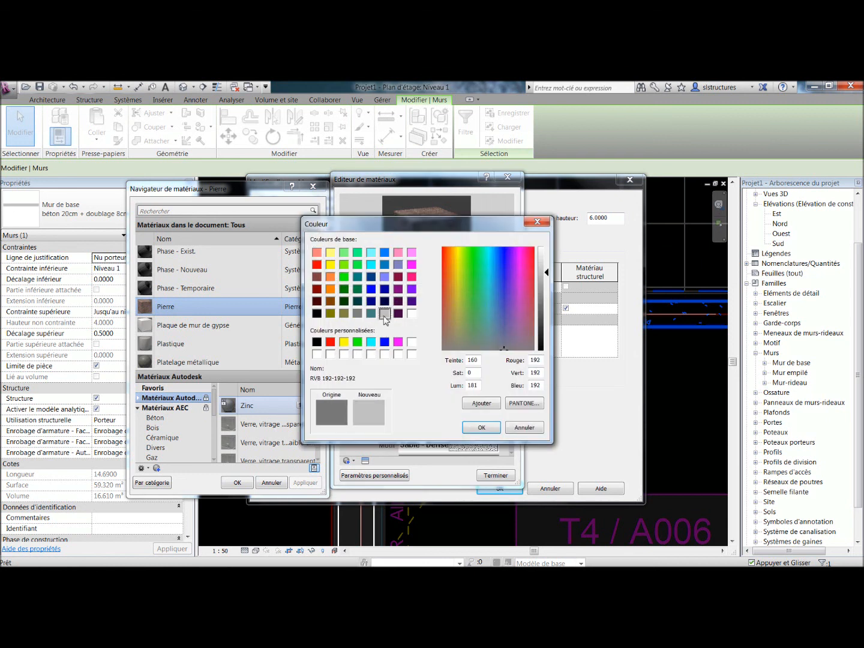
left_click(479, 428)
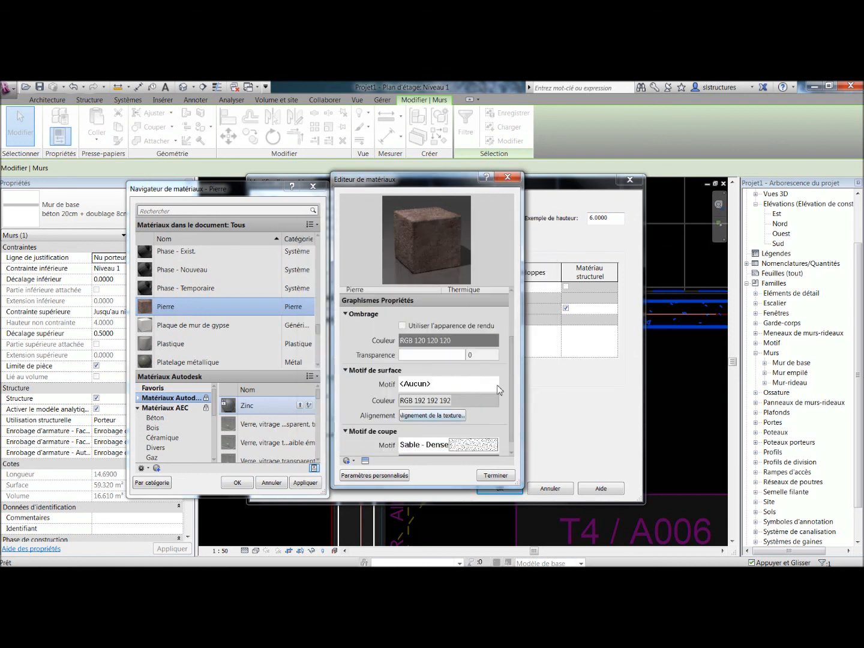
Set the Pierre material's cut pattern colour to RVB 192-192-192 and apply the changes to the wall type.
scroll(513, 389, "down", 1)
left_click(443, 448)
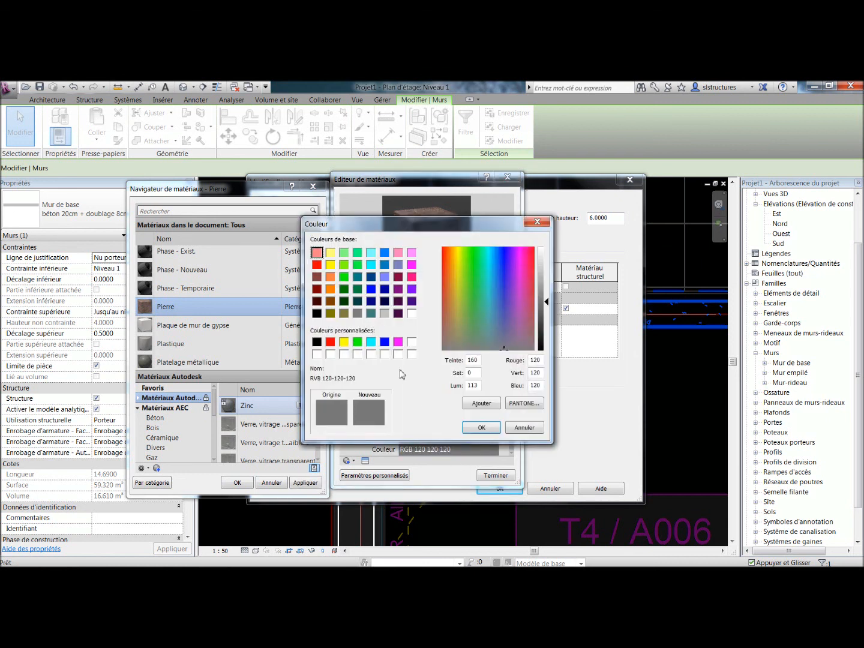
left_click(385, 312)
left_click(475, 428)
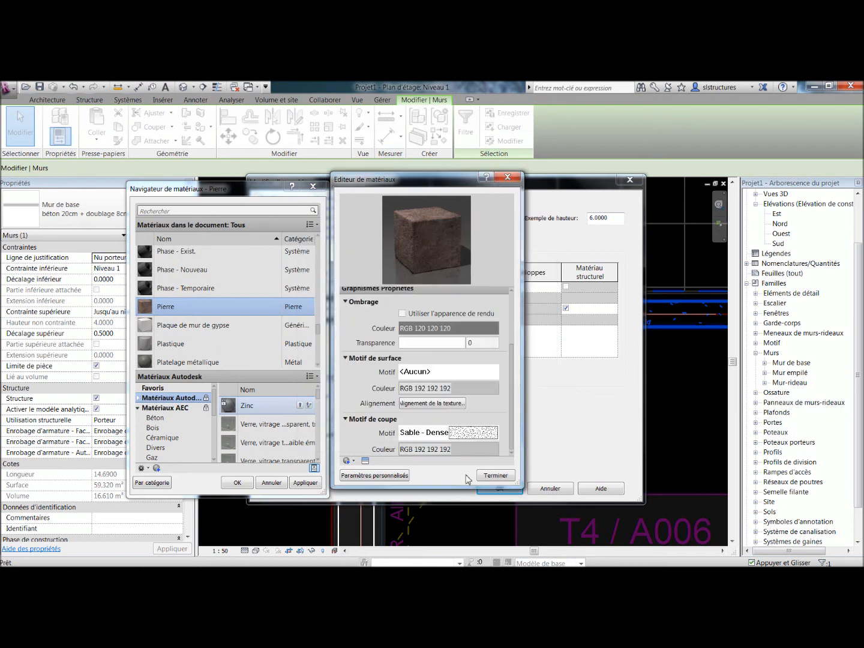
left_click(250, 484)
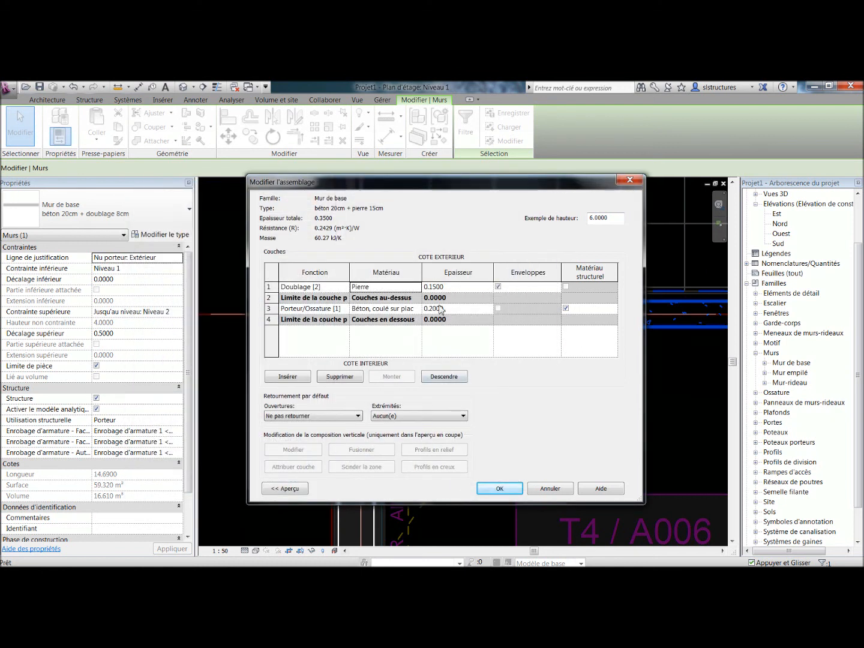
left_click(498, 488)
left_click(501, 487)
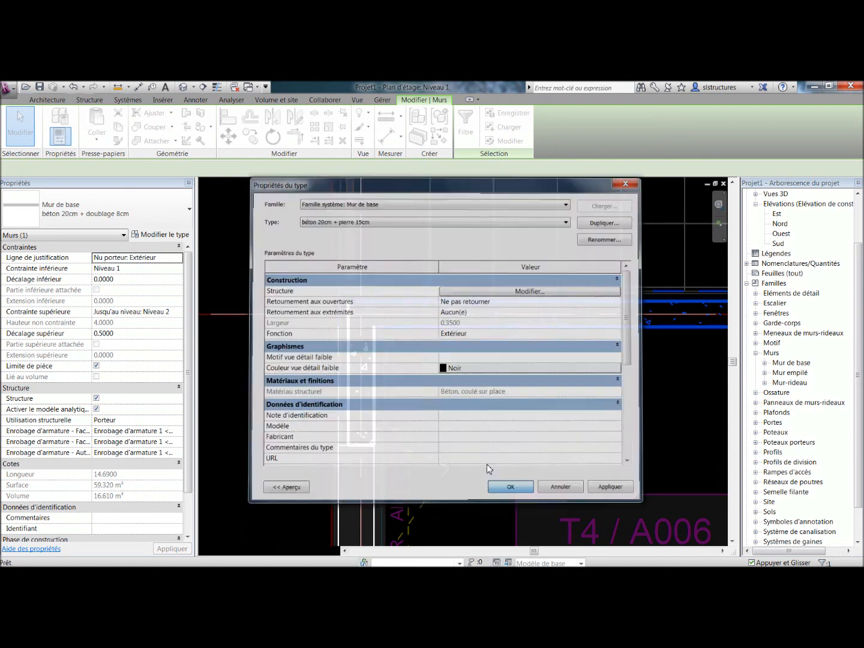
left_click(428, 384)
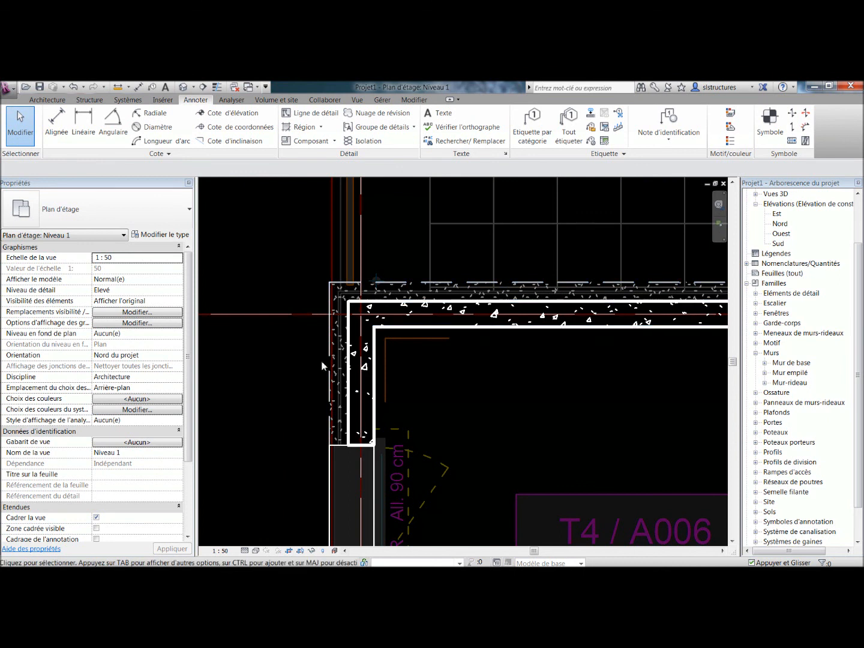
Examine the stone and concrete layers along the plan's walls and check the type of the wall along grid line 1.
scroll(417, 278, "up", 2)
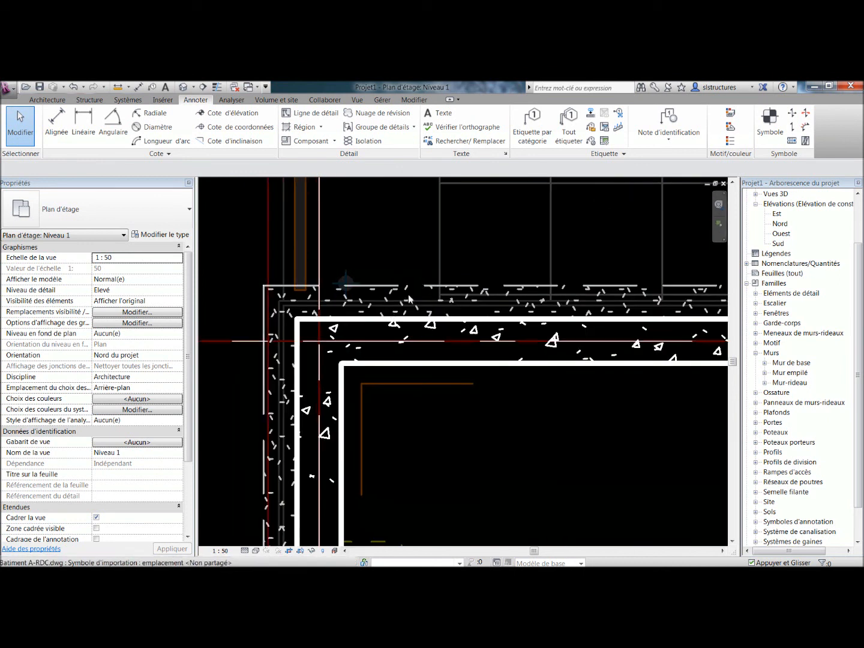
scroll(404, 294, "down", 4)
middle_click_drag(466, 344, 305, 324)
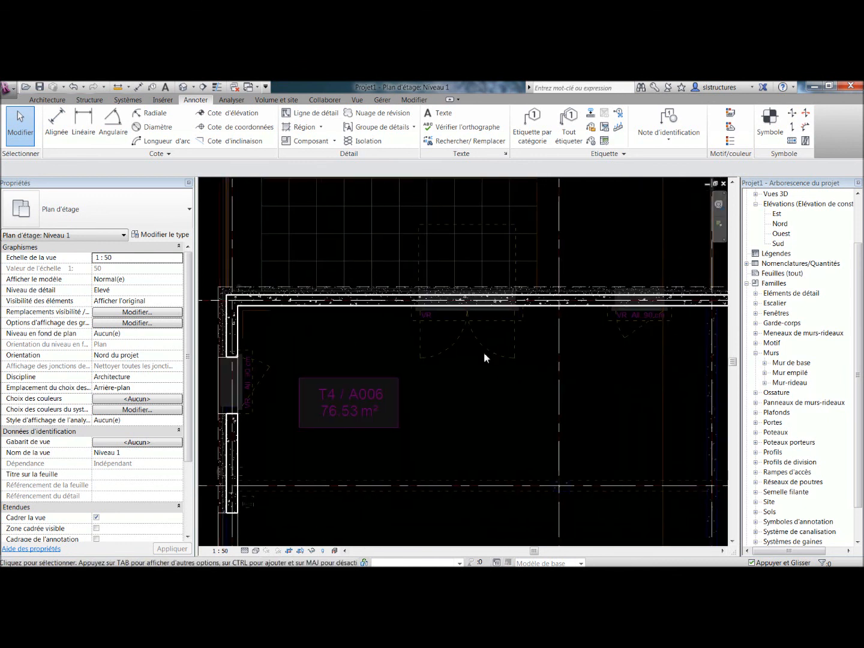
middle_click_drag(654, 339, 355, 338)
scroll(432, 350, "down", 3)
middle_click_drag(432, 350, 536, 334)
middle_click_drag(478, 419, 519, 240)
scroll(503, 285, "up", 3)
scroll(501, 286, "down", 2)
scroll(499, 287, "down", 2)
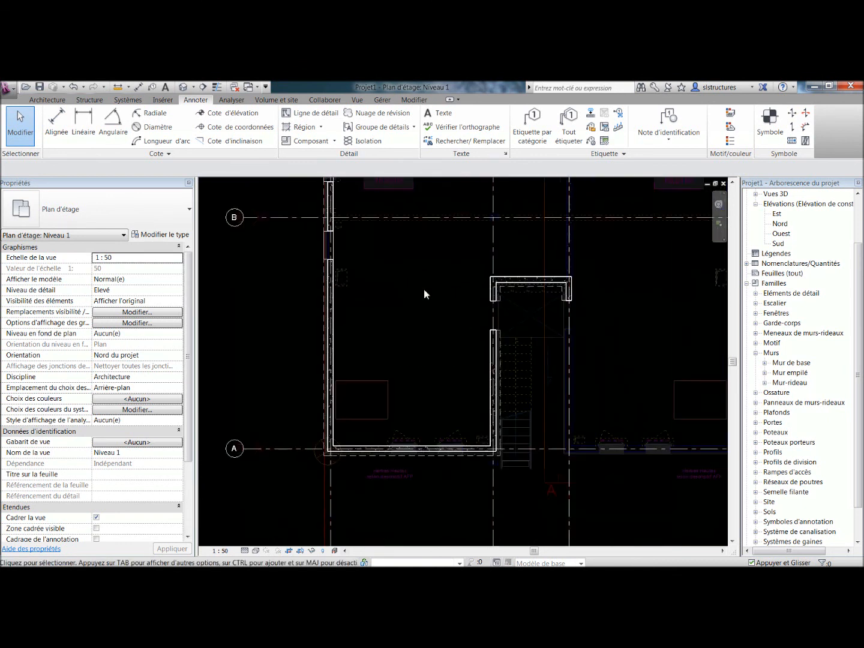
middle_click_drag(424, 294, 463, 337)
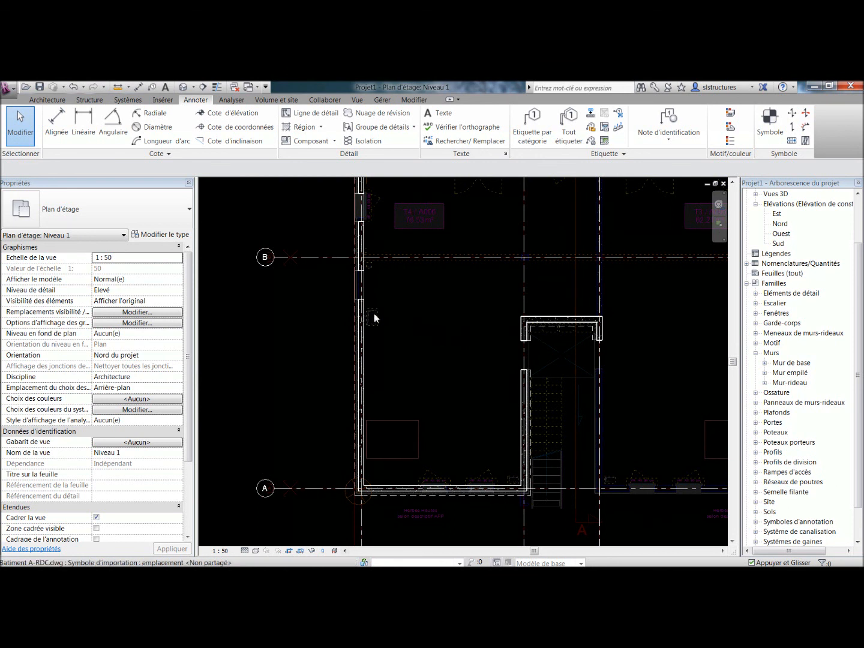
left_click(358, 235)
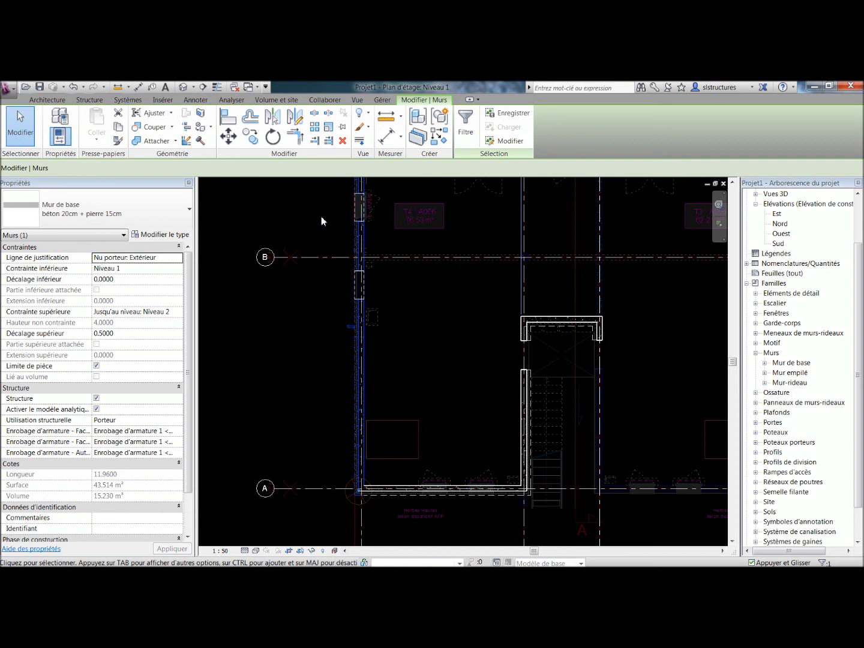
left_click(417, 303)
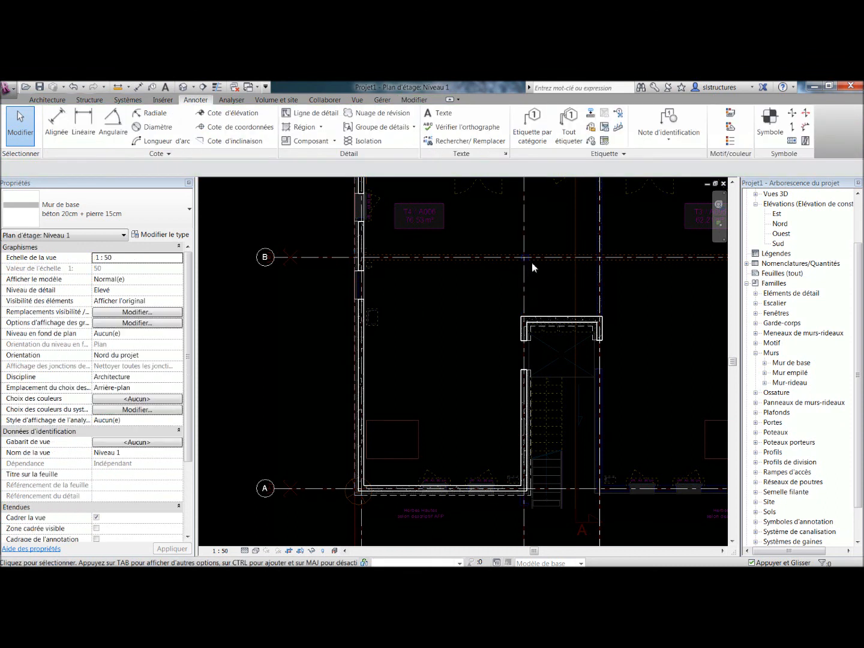